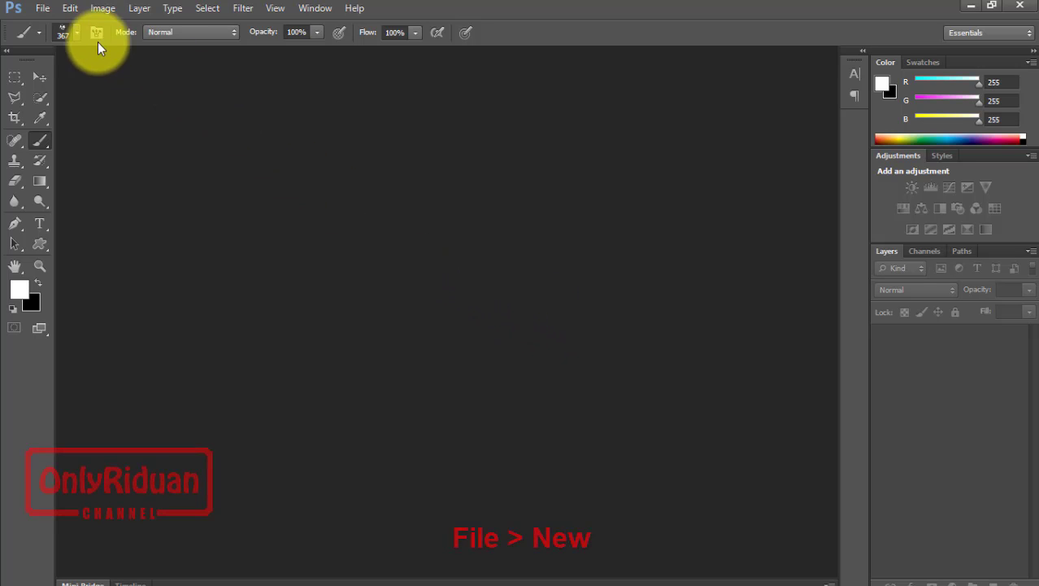
Start a blank white-background document, 2500 × 1700 px at 200 ppi
click(41, 8)
click(57, 25)
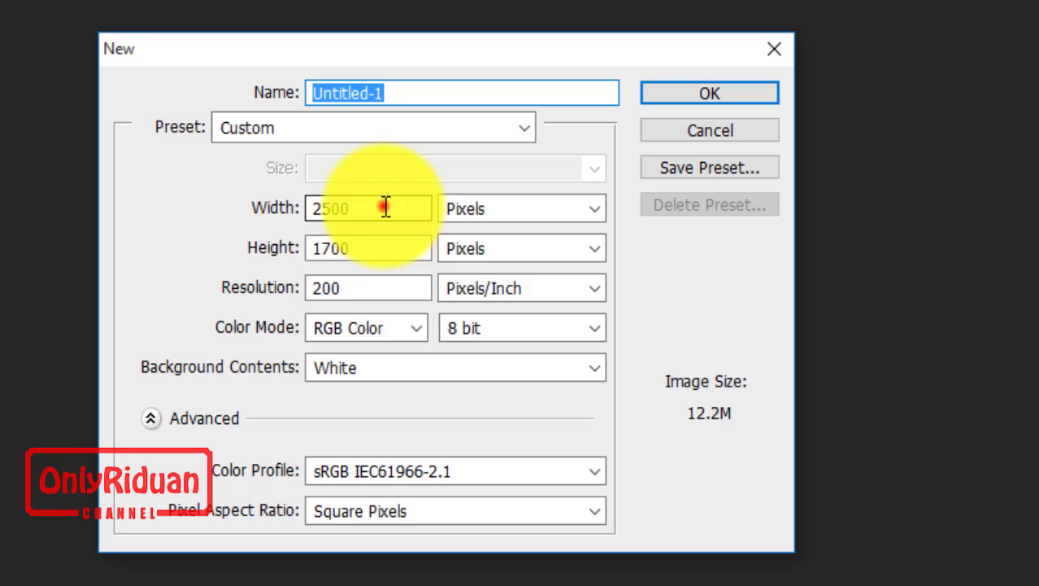
drag(387, 205, 307, 214)
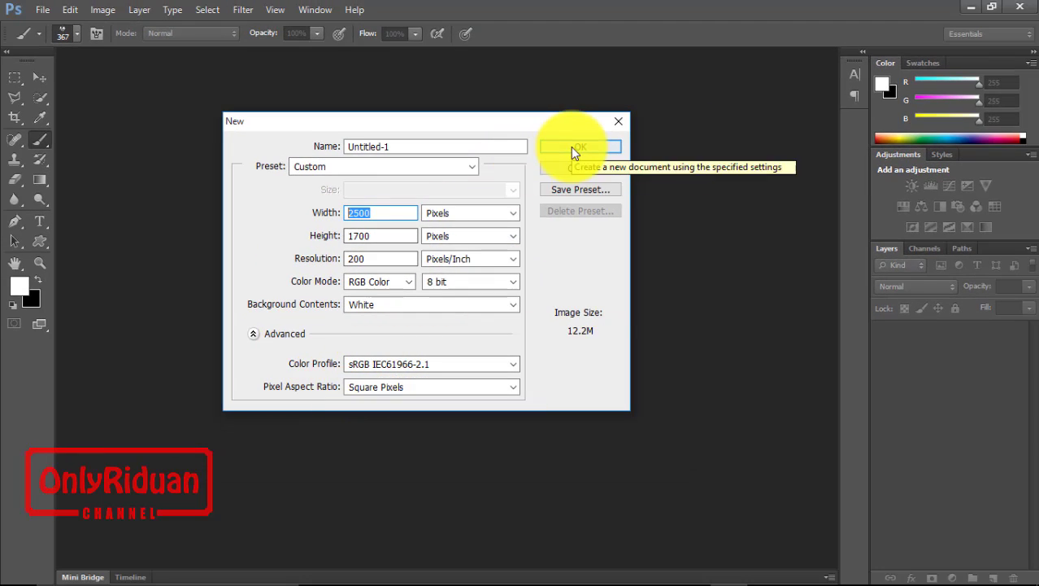
click(571, 149)
key(v)
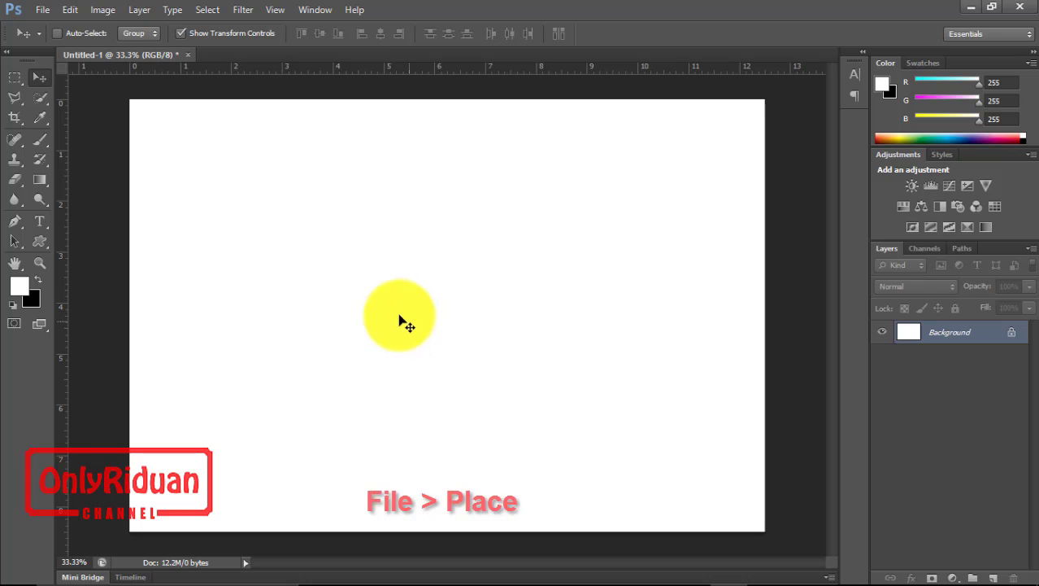
Place the Paper-Texture image and scale it proportionally to about 63.8% to fill the canvas
click(43, 11)
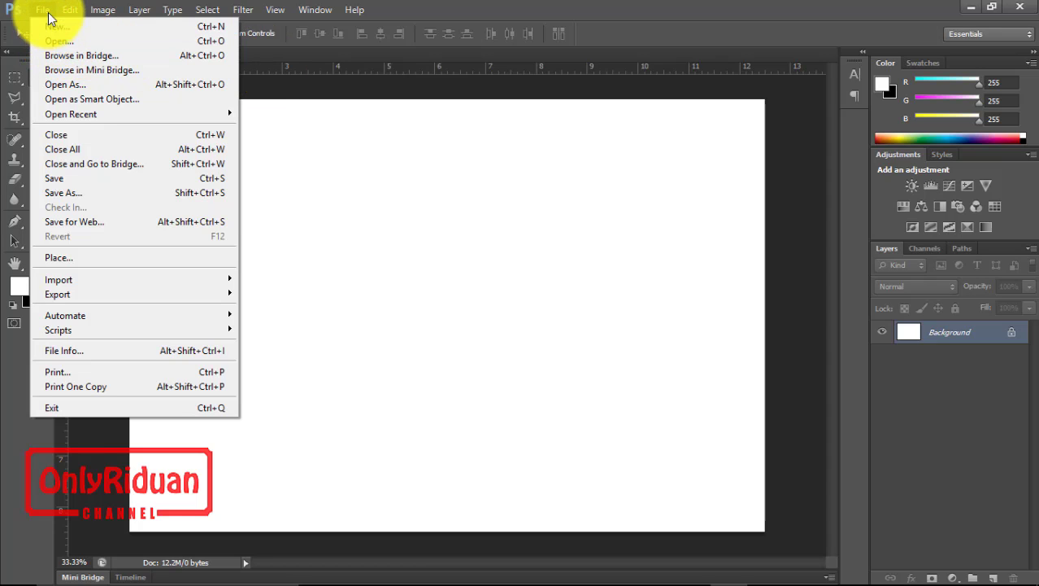
click(81, 257)
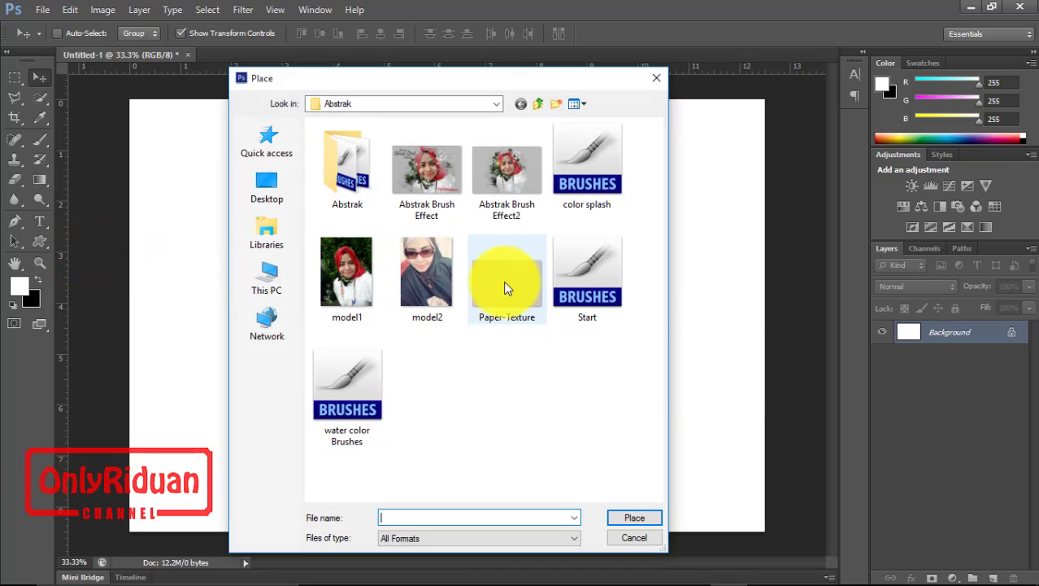
mouse_move(507, 282)
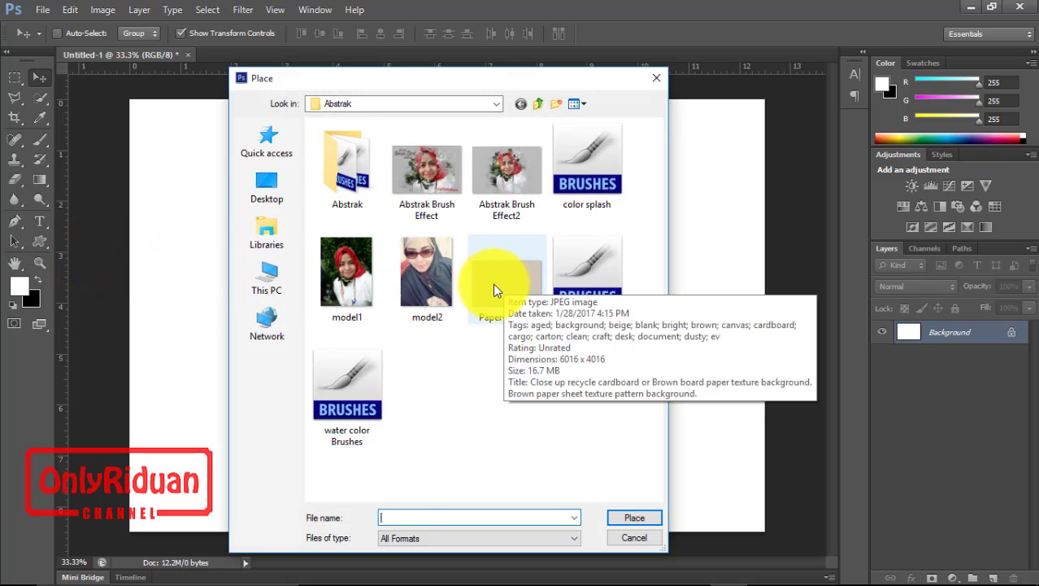
click(492, 285)
click(638, 510)
click(638, 513)
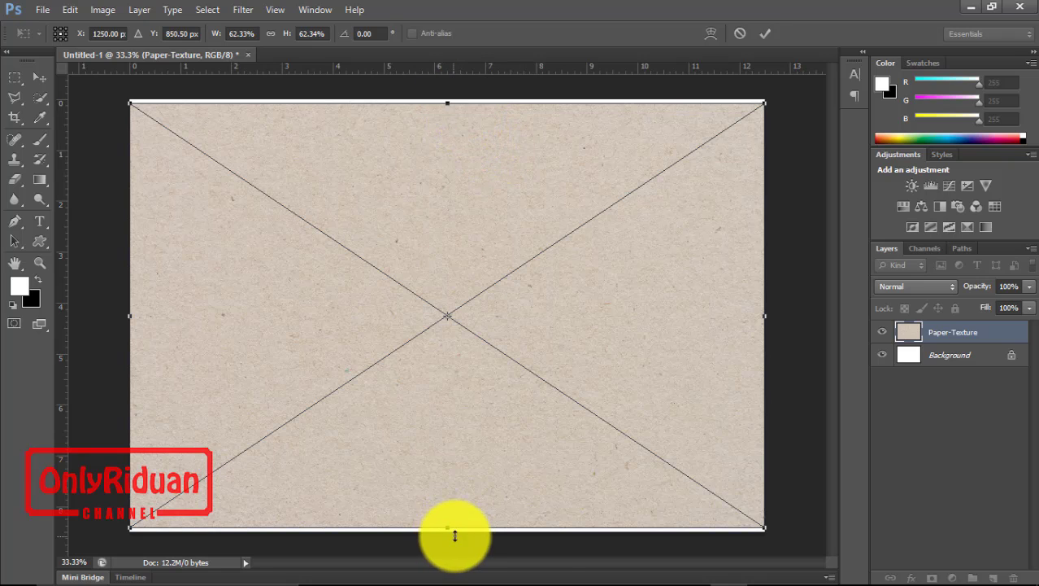
key(shift+alt)
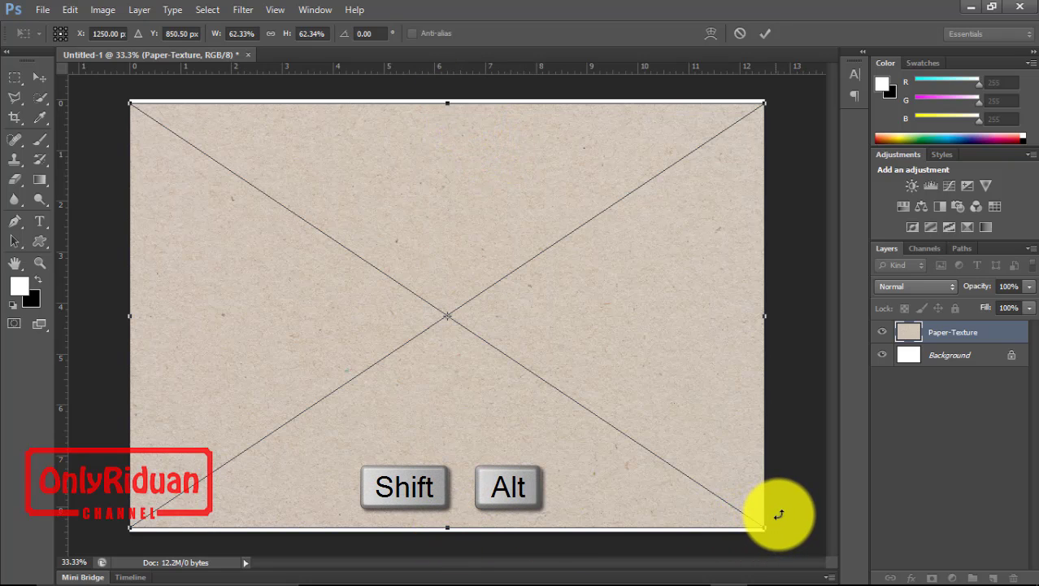
drag(765, 527, 771, 532)
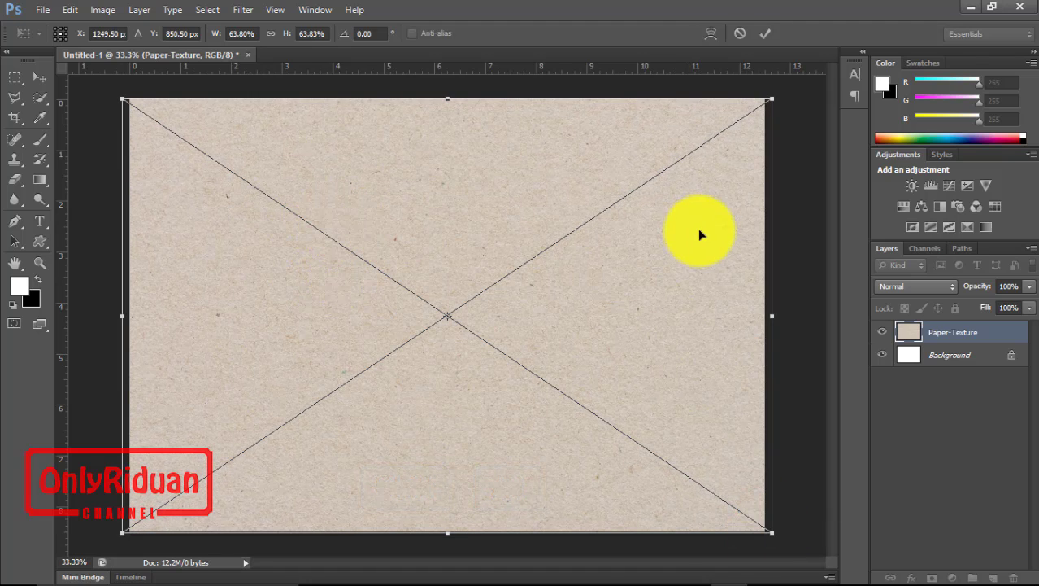
Commit the texture scaling and add a Black & White adjustment layer above it
click(764, 34)
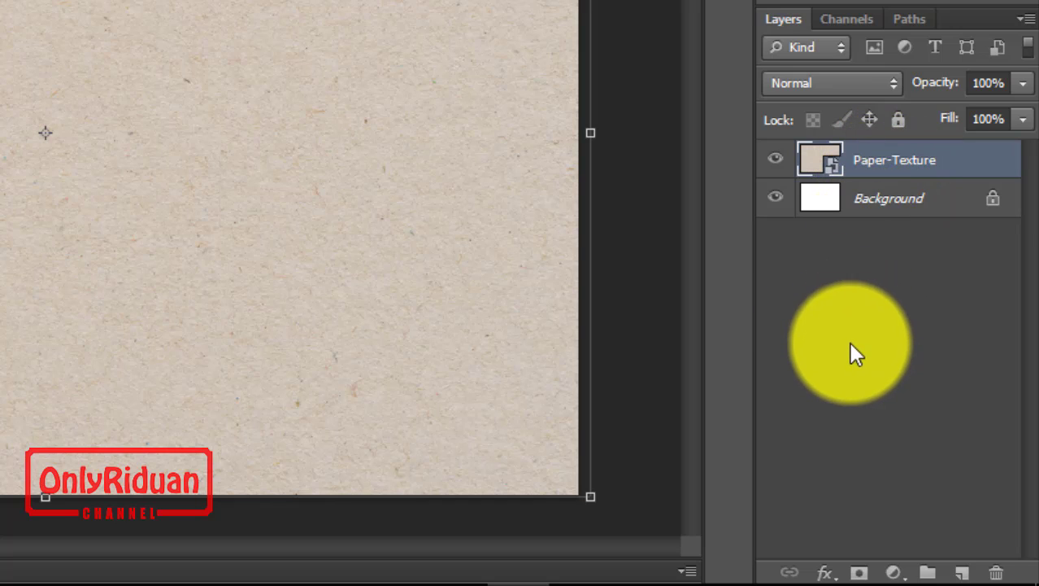
click(894, 572)
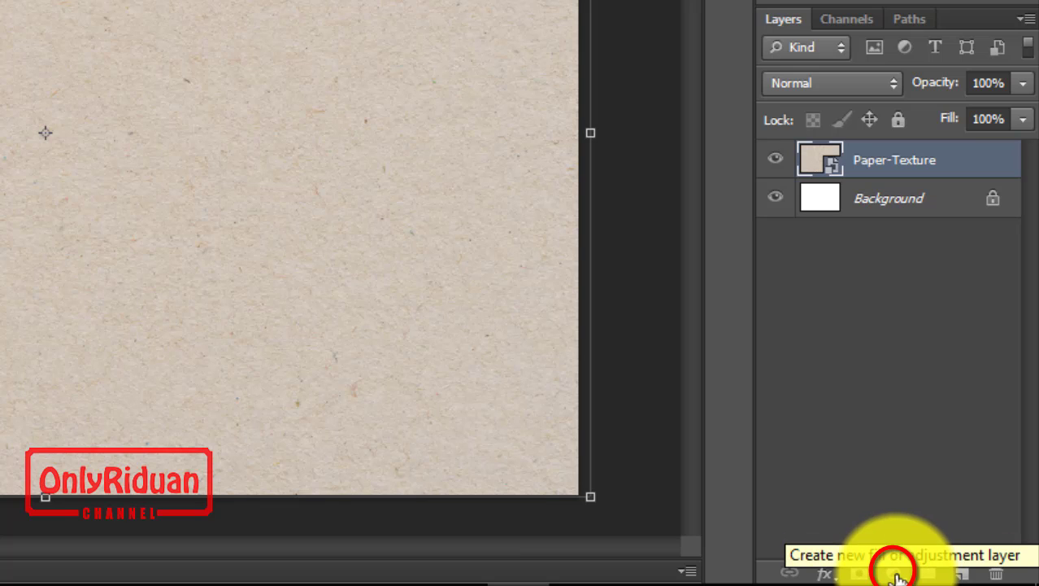
click(901, 573)
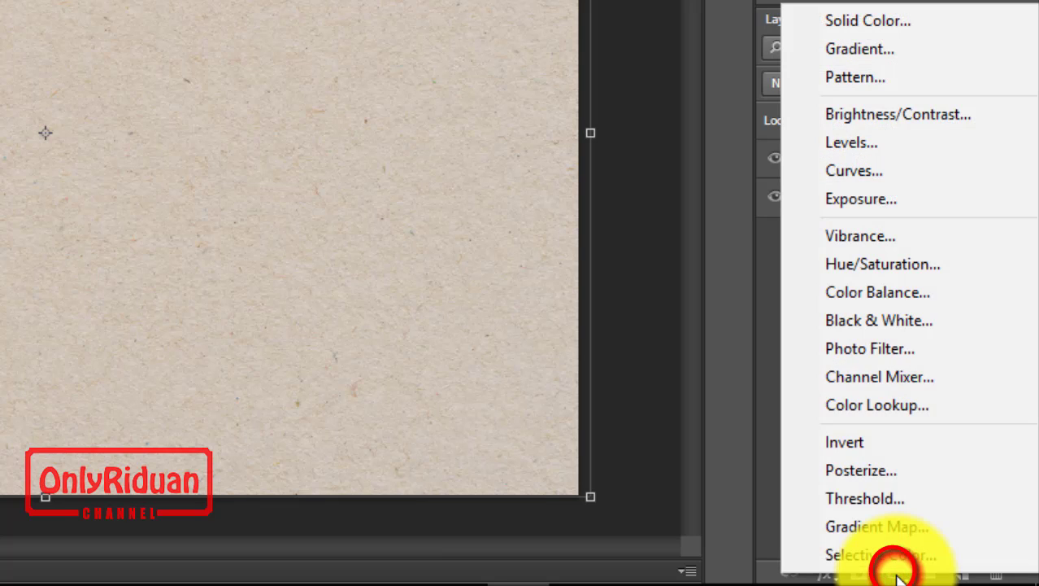
click(855, 321)
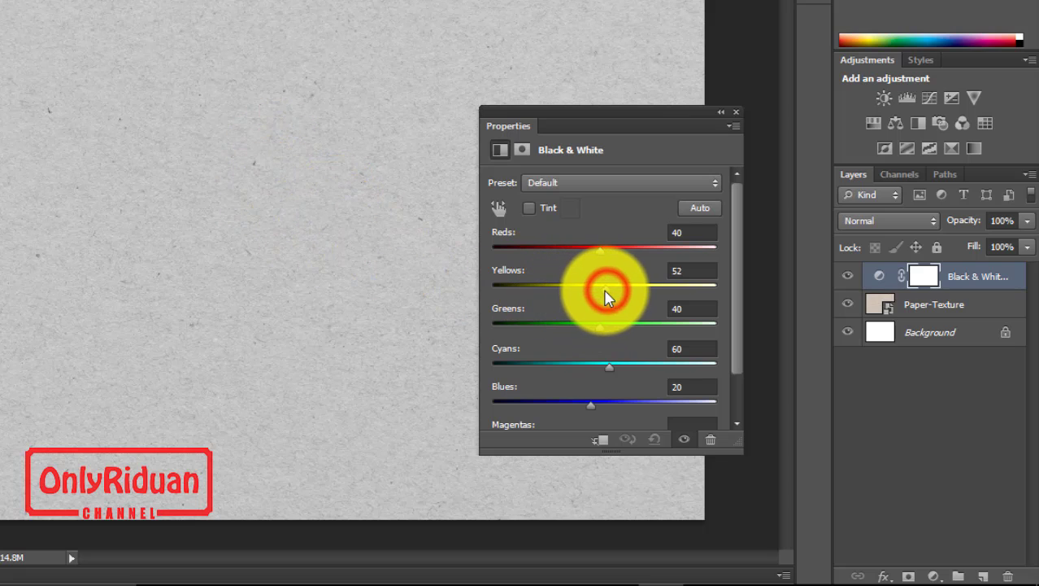
Lower the Black & White Yellows to 25 and Reds to 7, then close Properties
drag(608, 291, 587, 286)
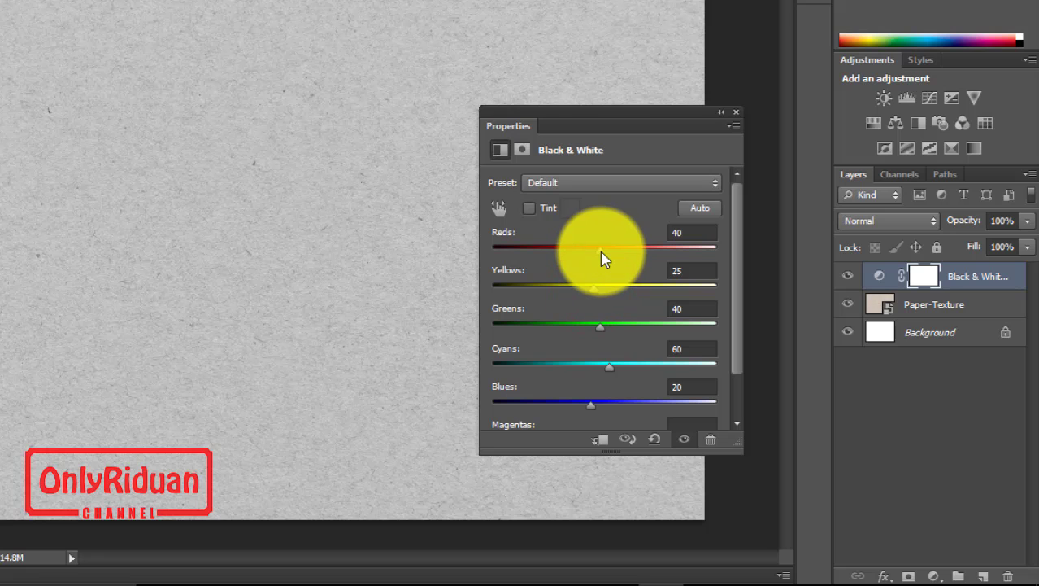
drag(602, 257, 574, 257)
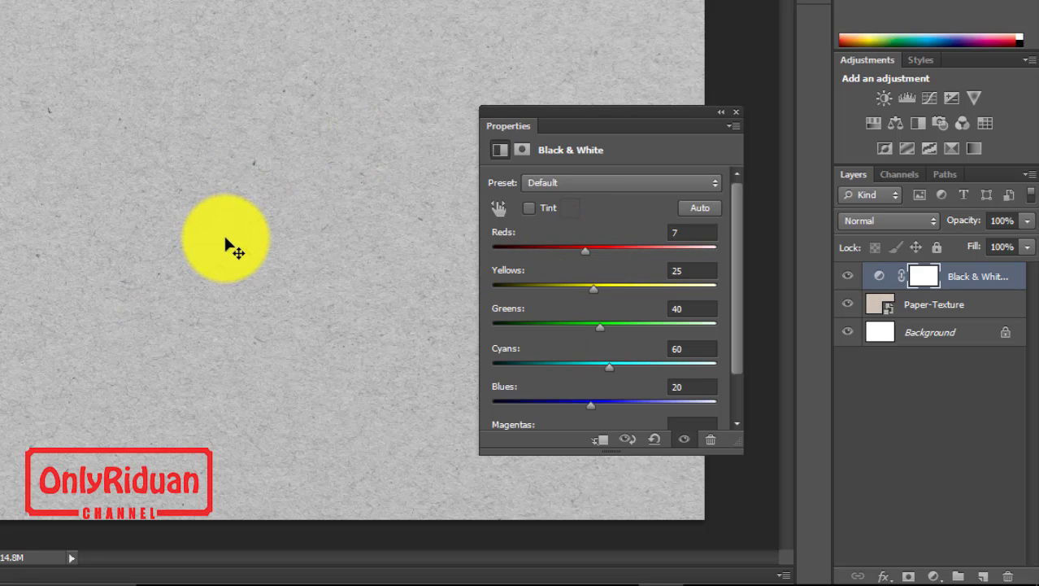
click(738, 114)
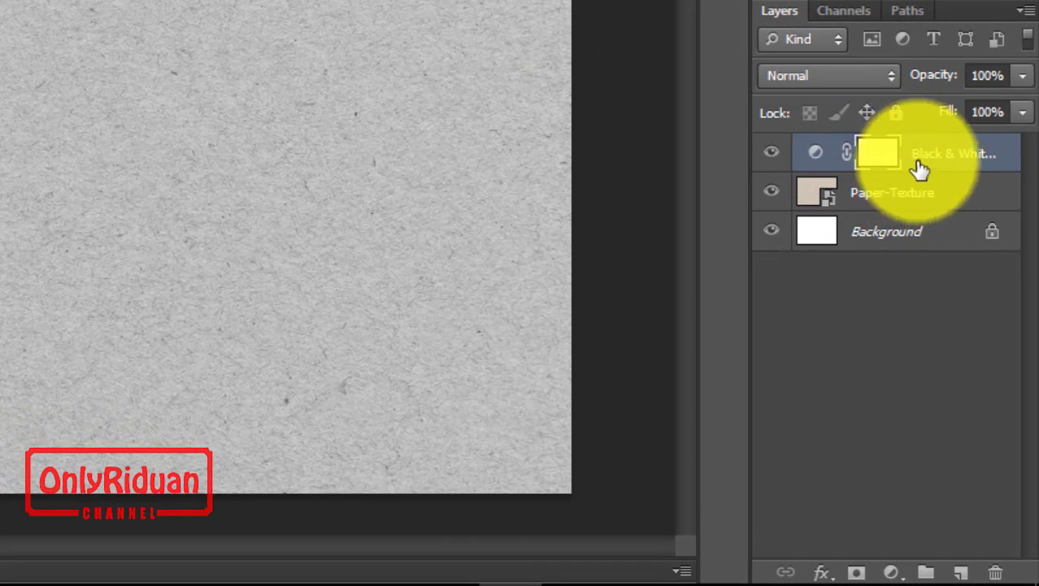
click(864, 200)
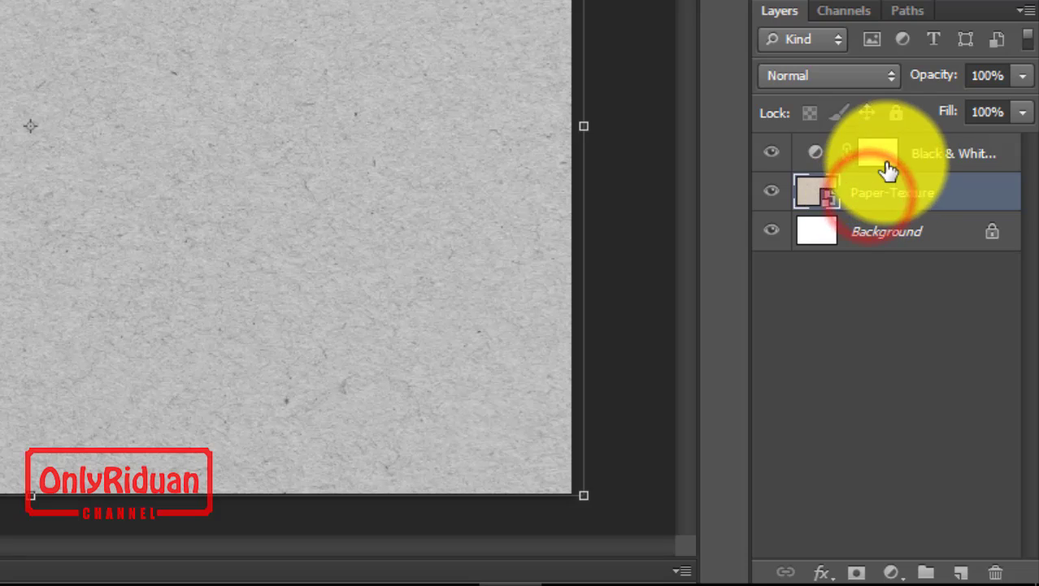
click(883, 171)
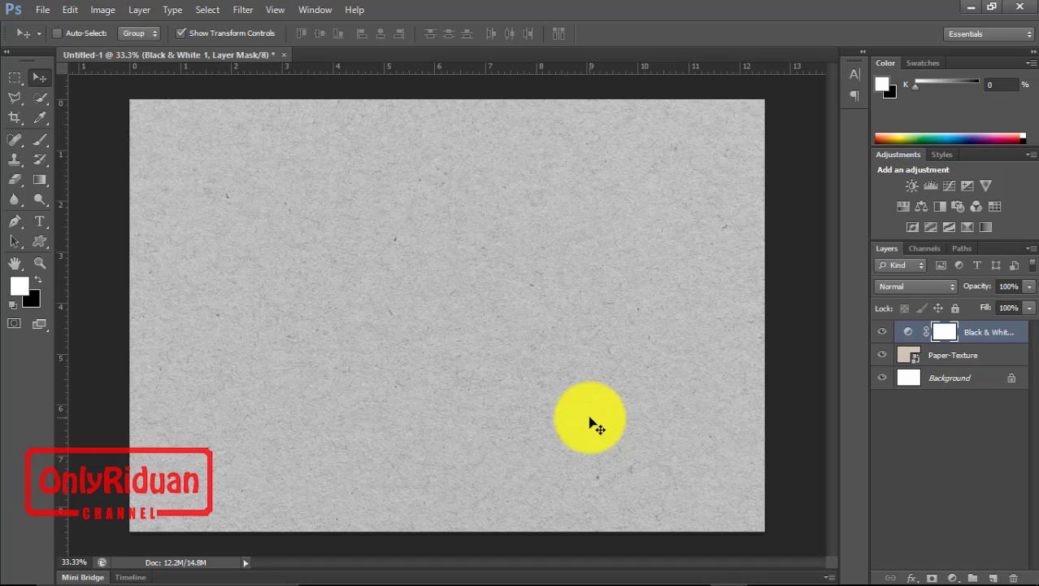
Place the model1 photo into the document above the Black & White layer
click(42, 9)
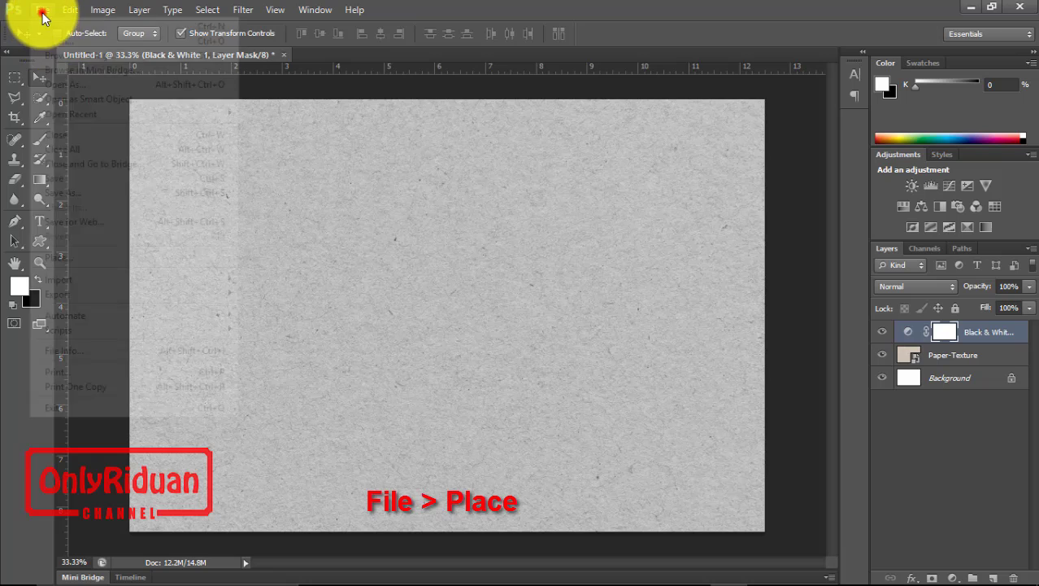
click(56, 258)
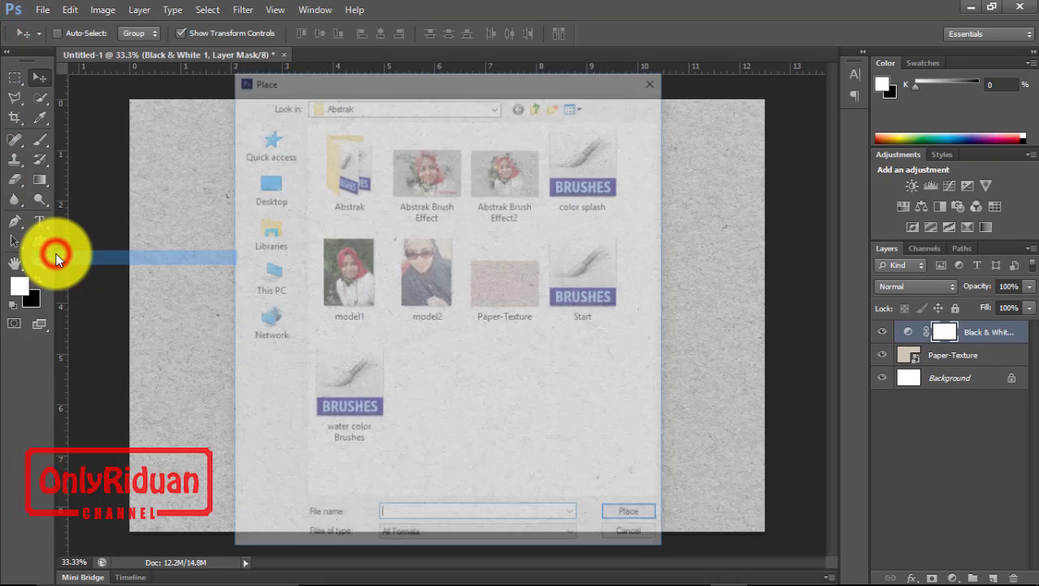
click(356, 274)
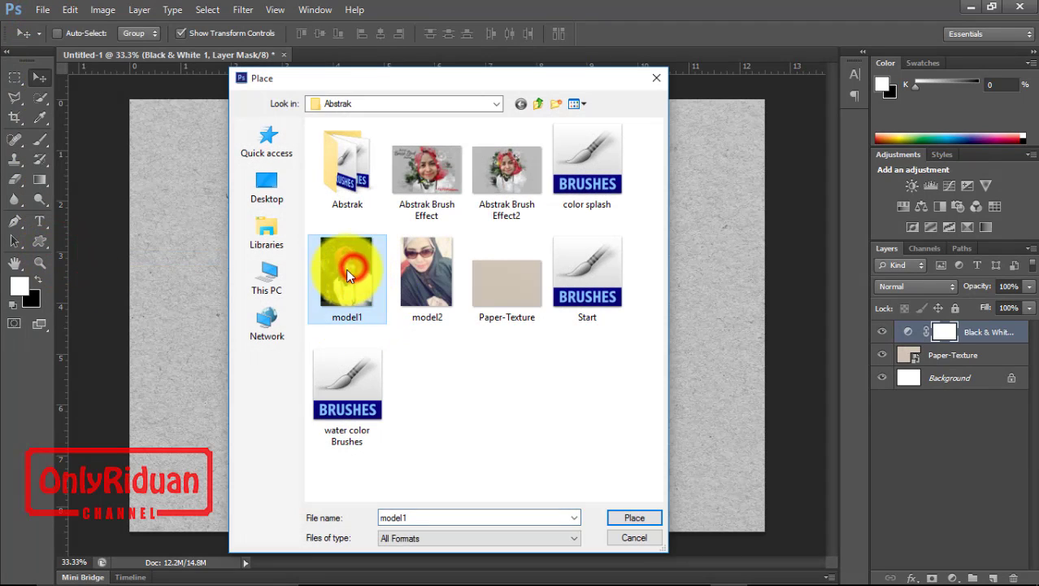
click(633, 518)
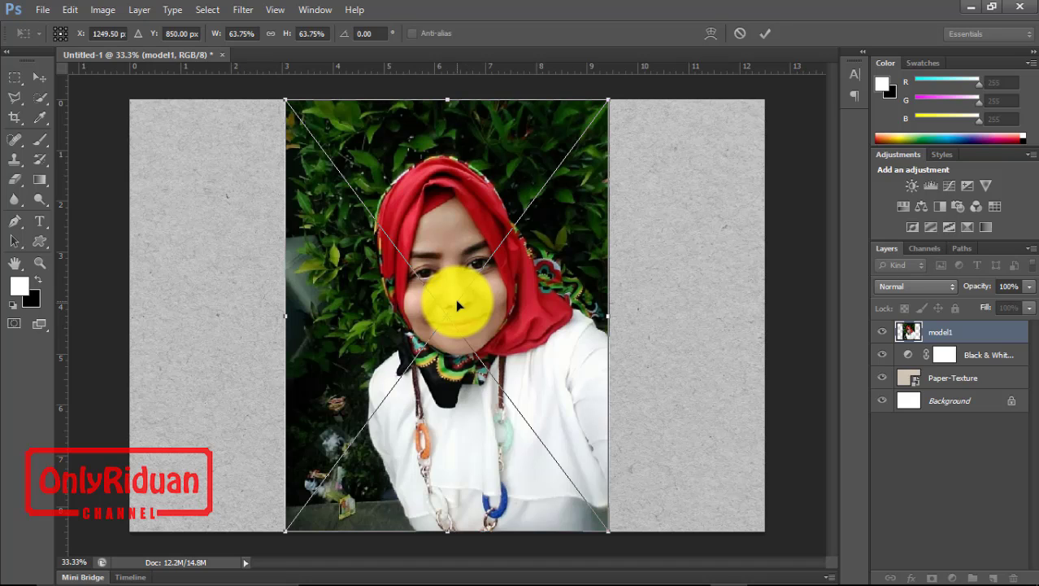
Enlarge the portrait around its centre to about 72.55% and commit the transform
key(shift+alt)
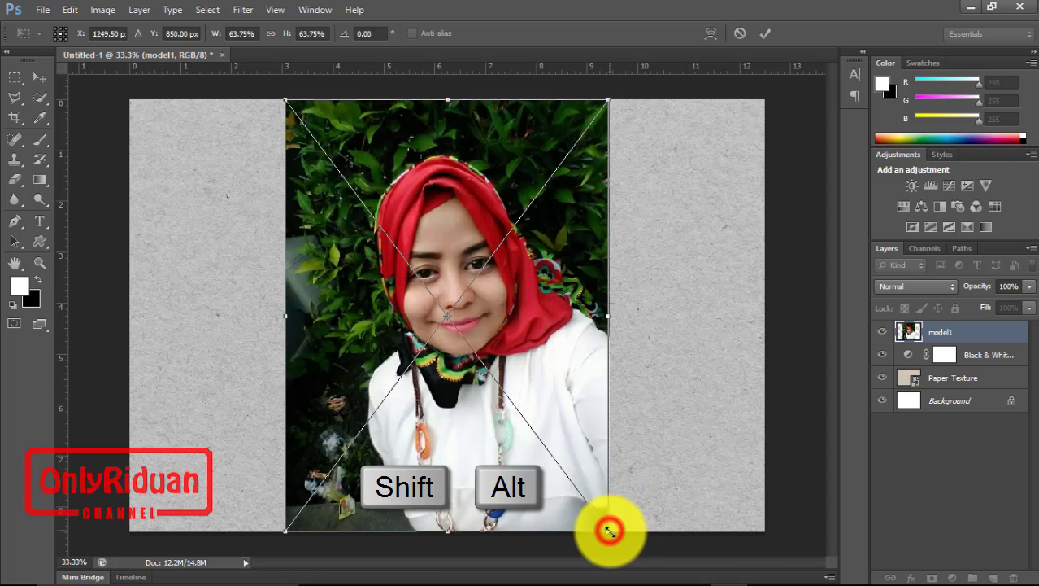
drag(610, 530, 630, 551)
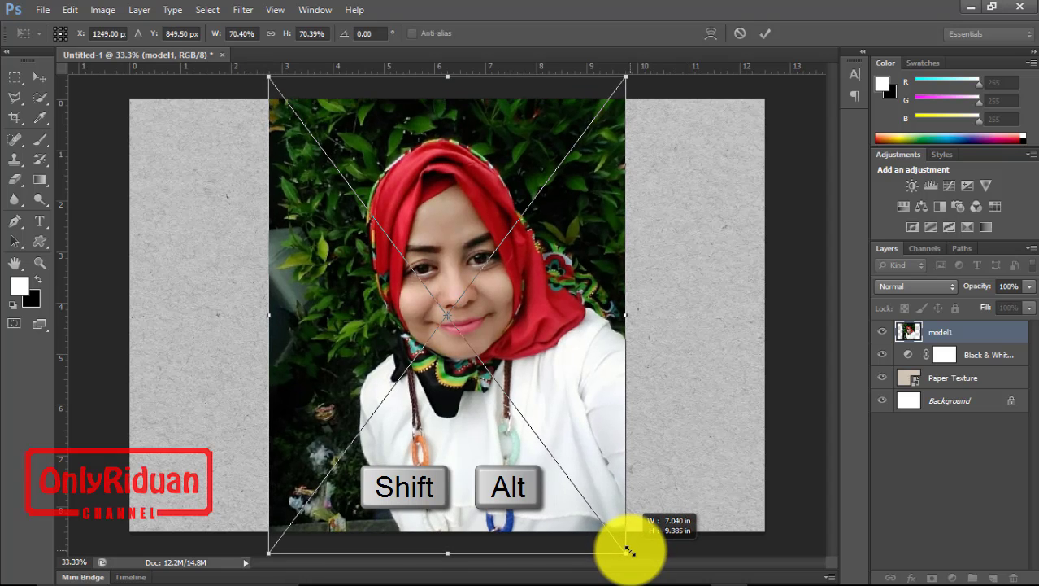
drag(629, 551, 636, 558)
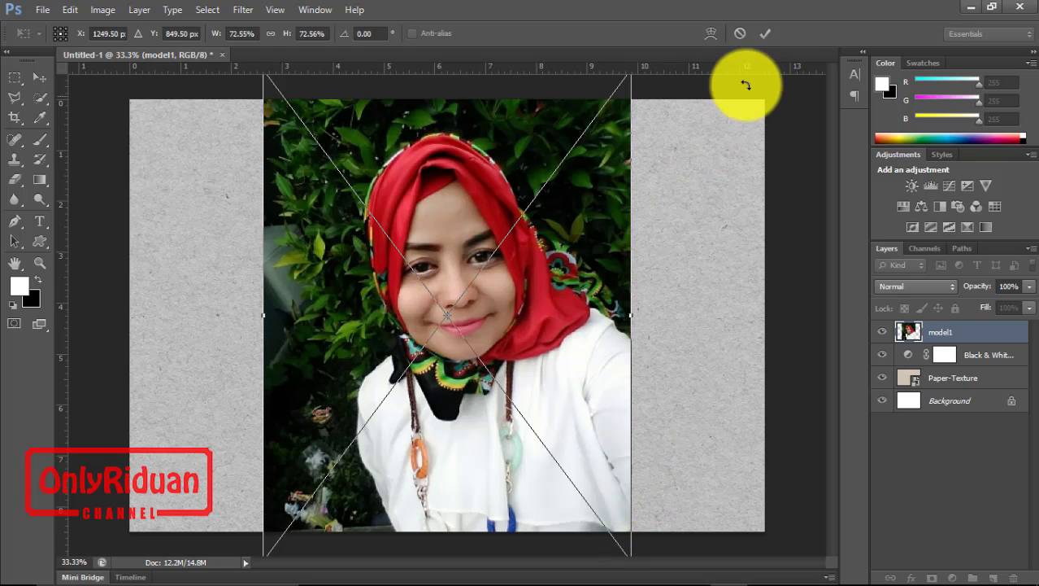
click(768, 36)
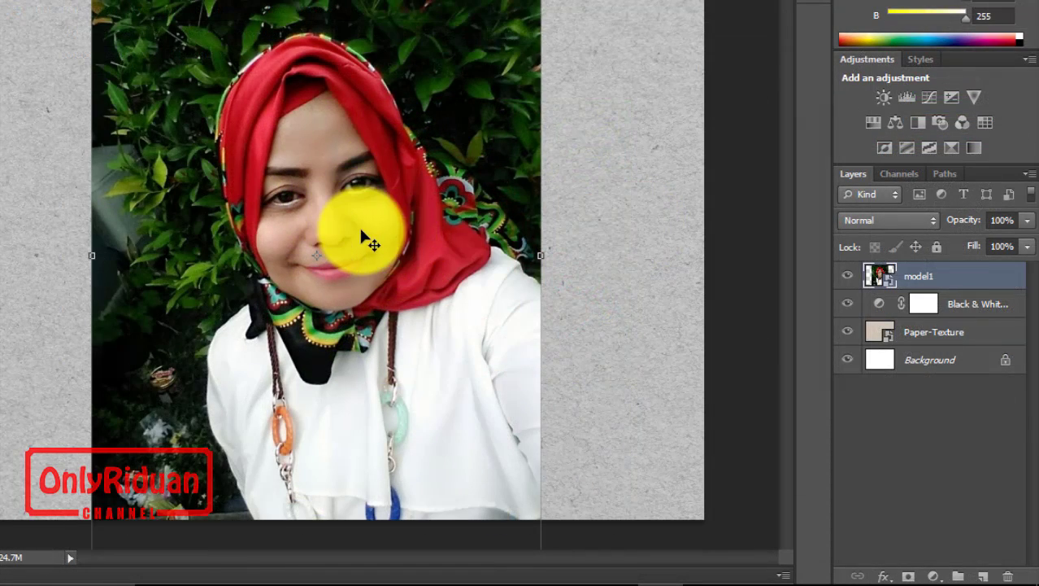
Rasterize the model1 layer, then convert it back into a smart object
right_click(941, 282)
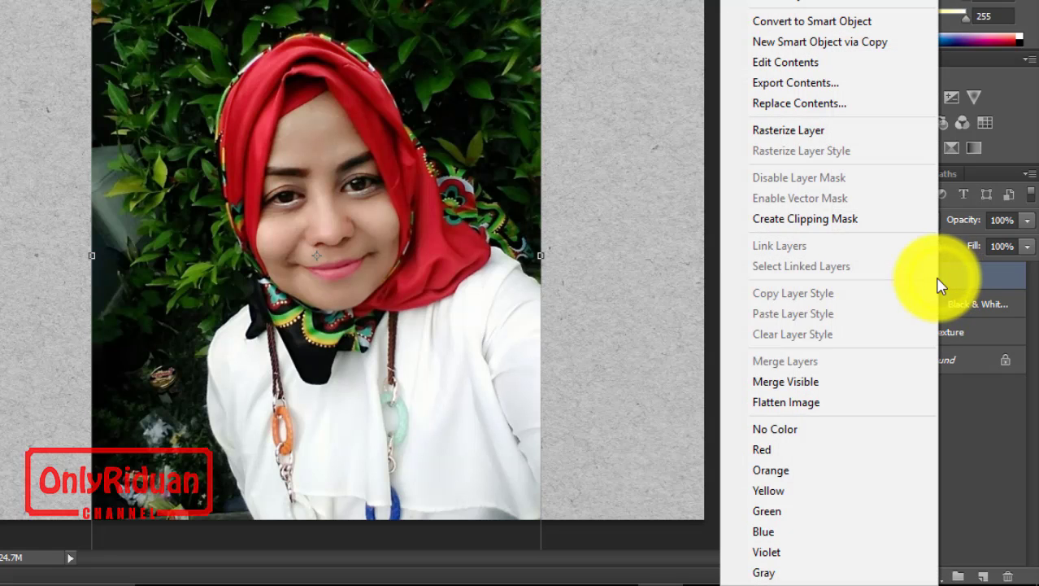
click(779, 130)
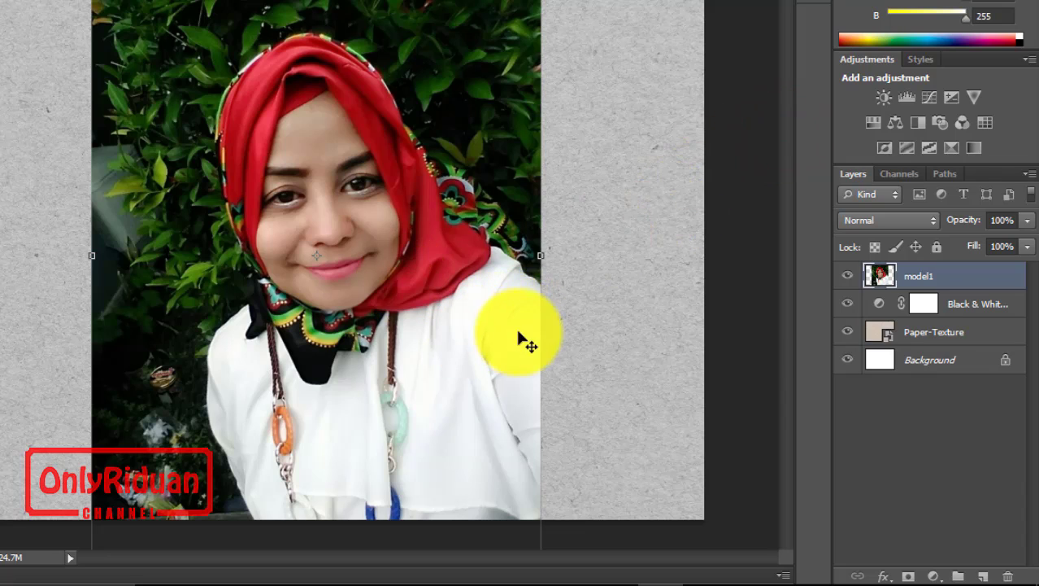
right_click(927, 279)
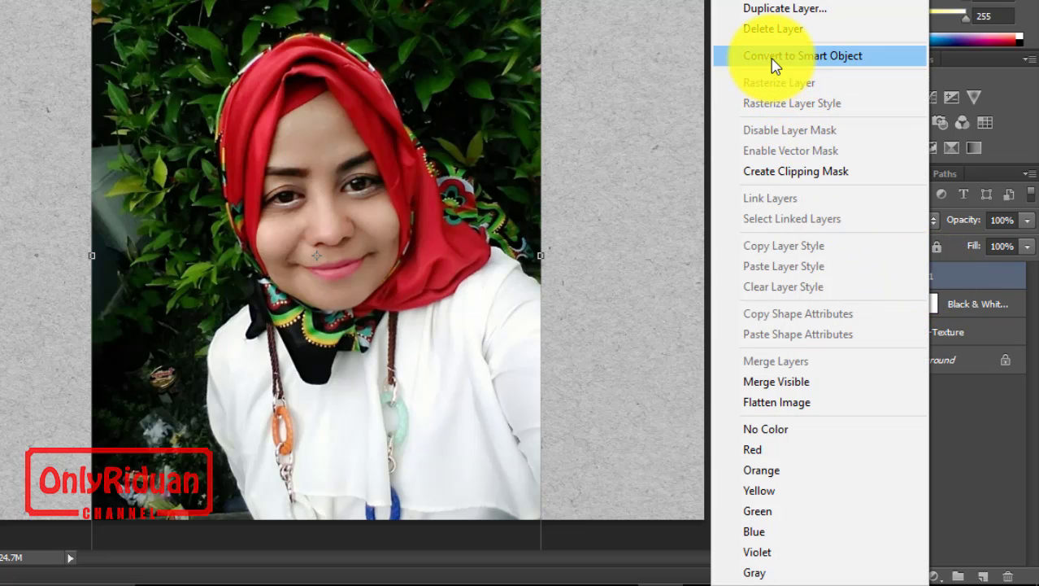
click(793, 56)
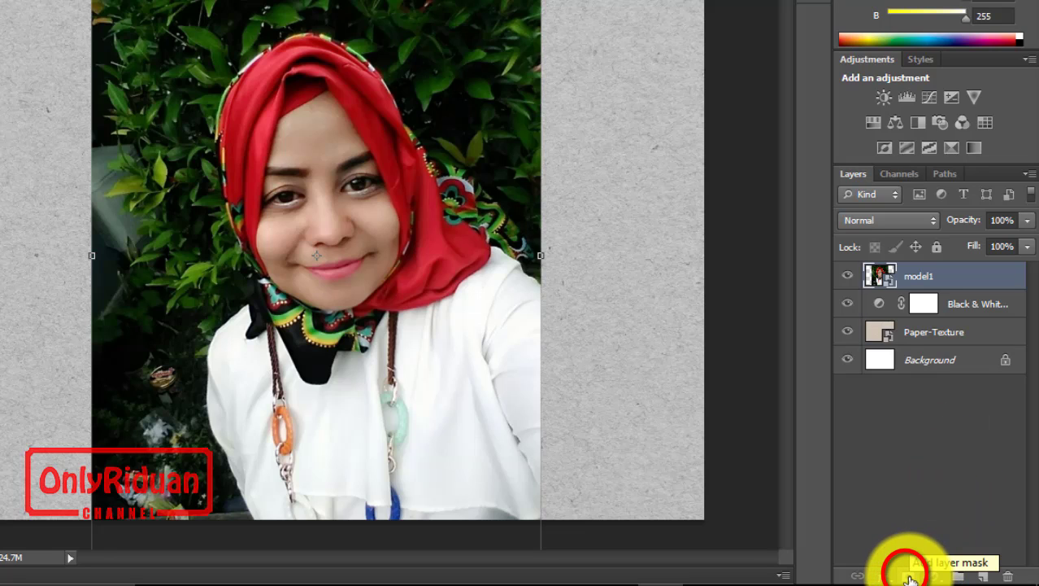
Add a layer mask to model1 and invert it to black with Ctrl+I
click(909, 577)
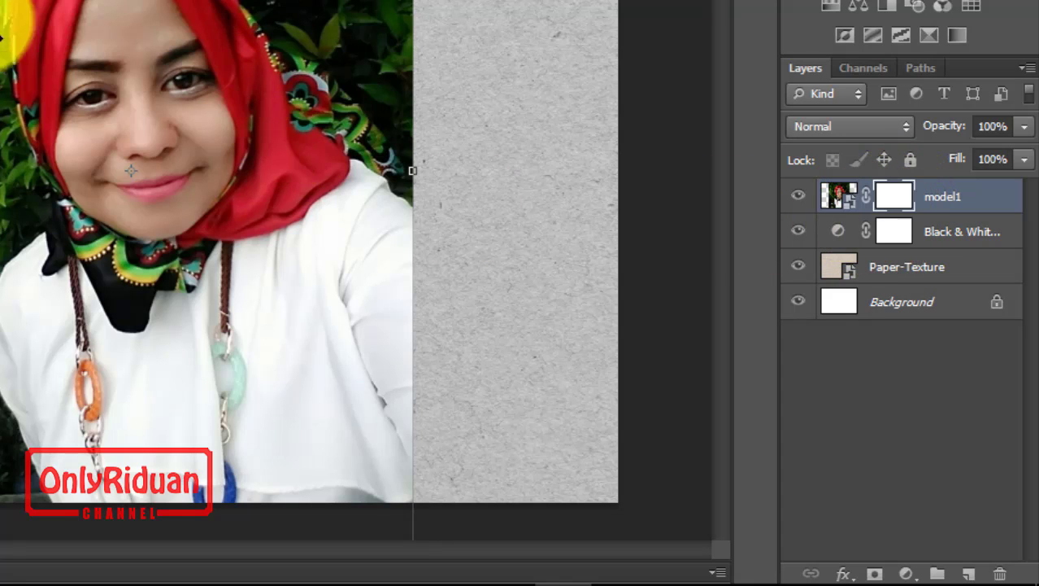
key(ctrl+i)
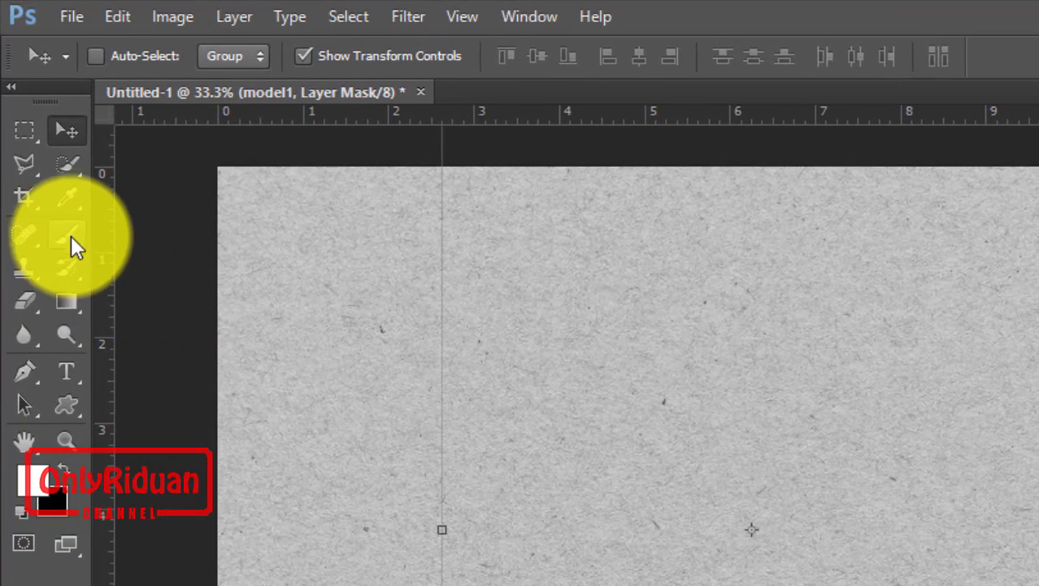
Select the Brush tool and browse the .ABR brush set files, cancelling without loading any
click(71, 240)
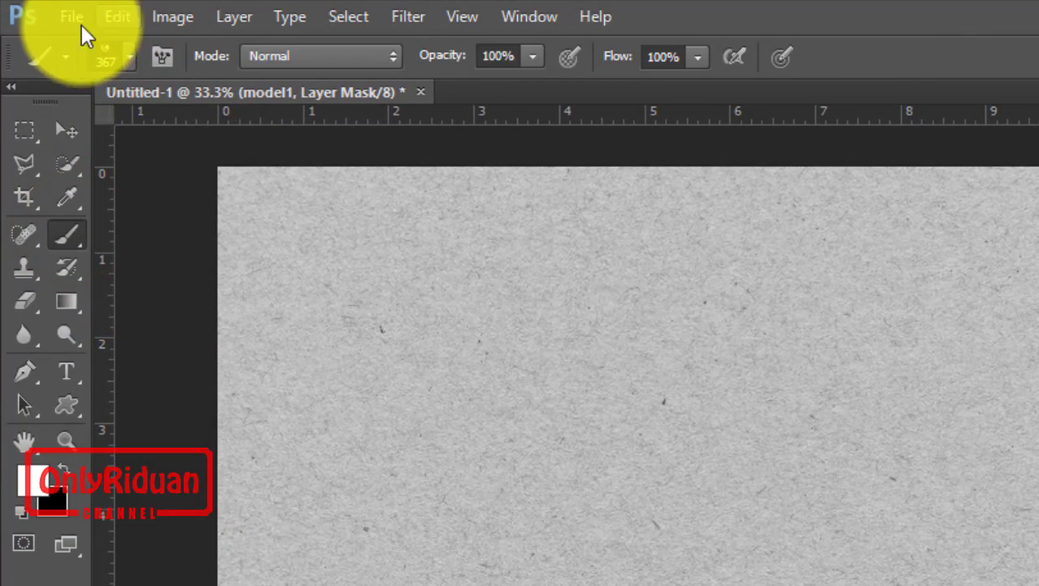
click(131, 54)
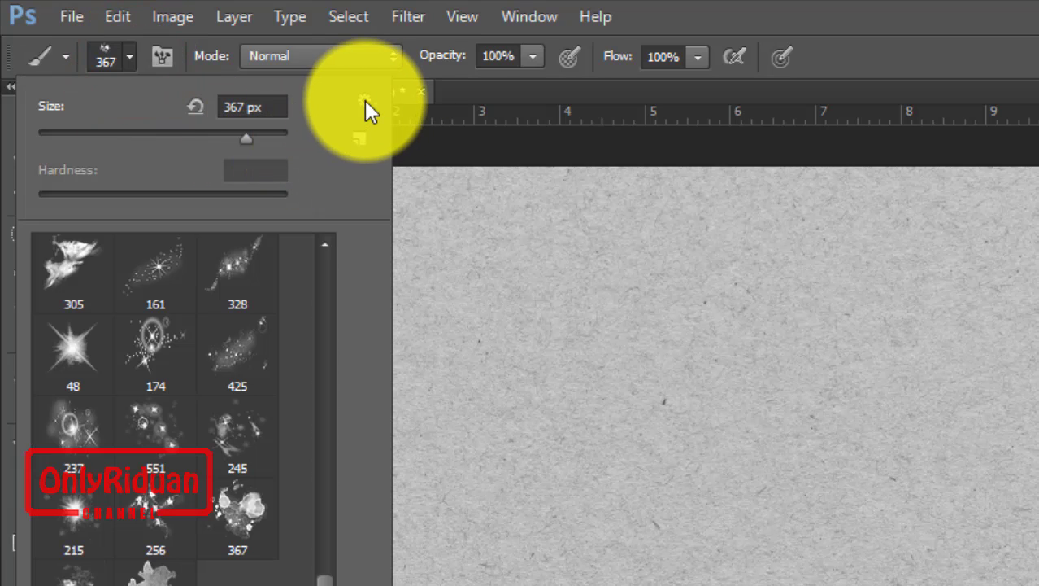
click(365, 101)
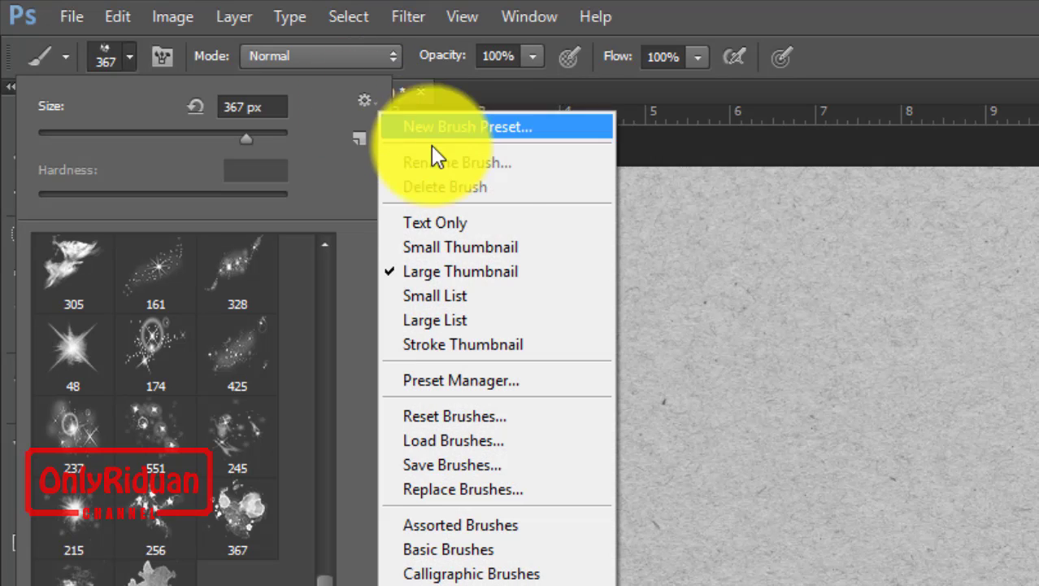
click(487, 443)
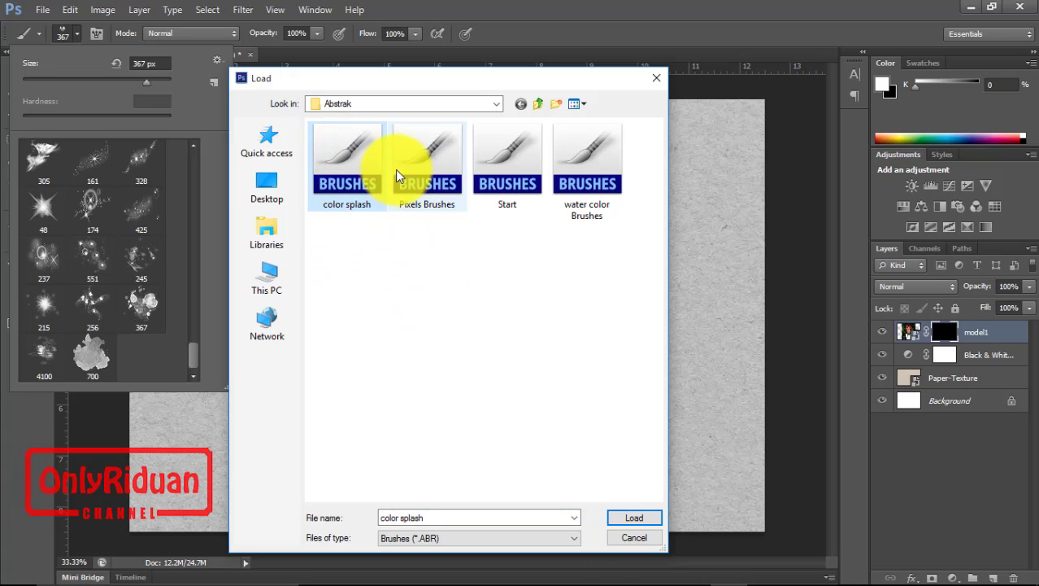
click(445, 167)
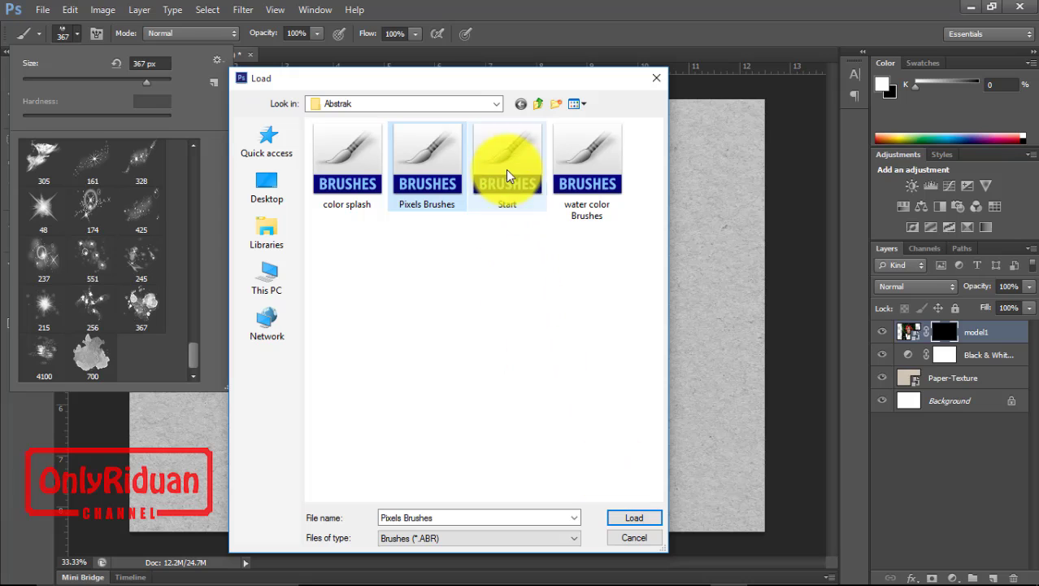
click(509, 174)
click(584, 174)
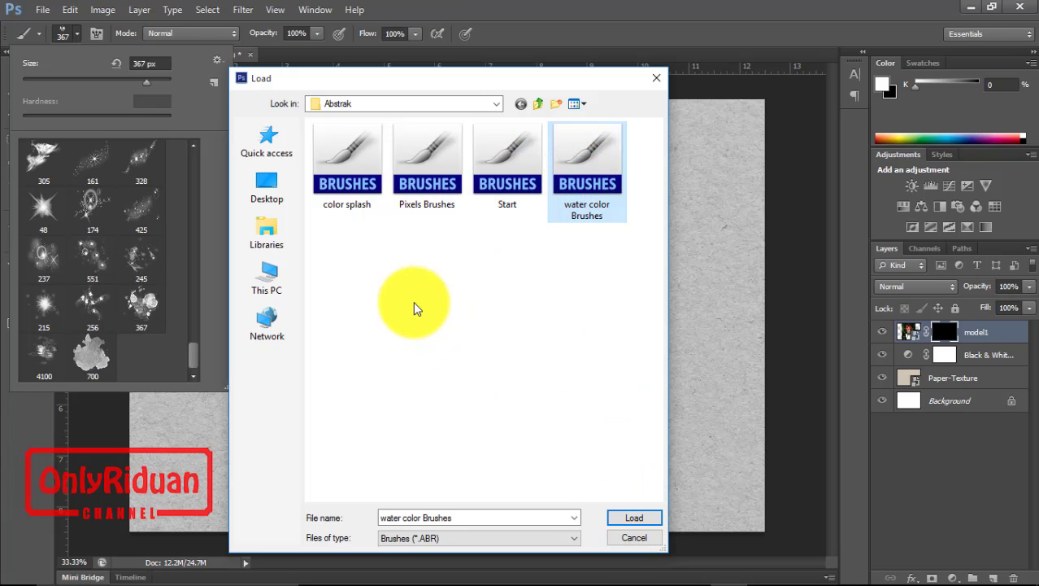
click(340, 165)
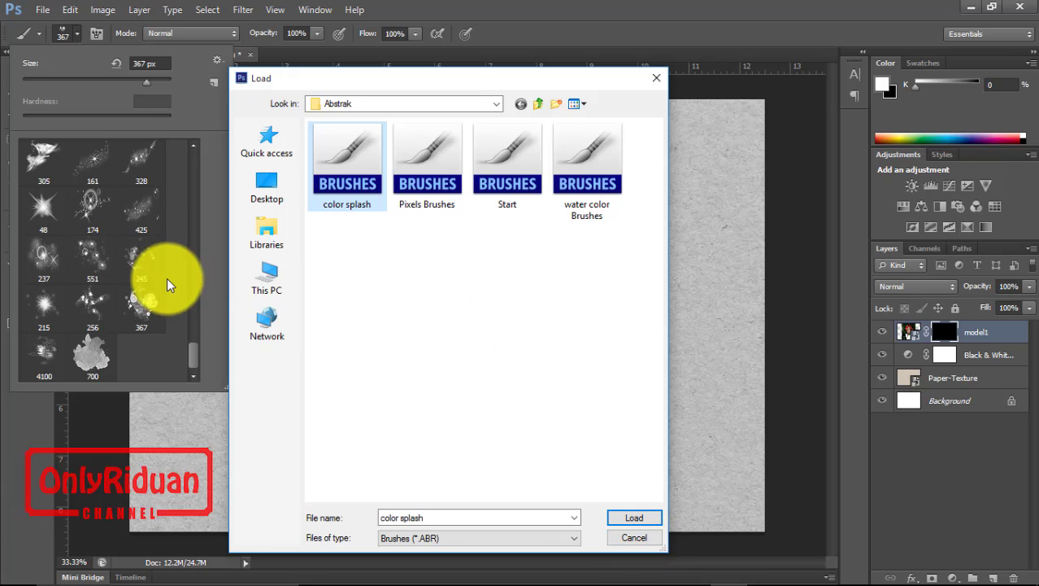
click(642, 543)
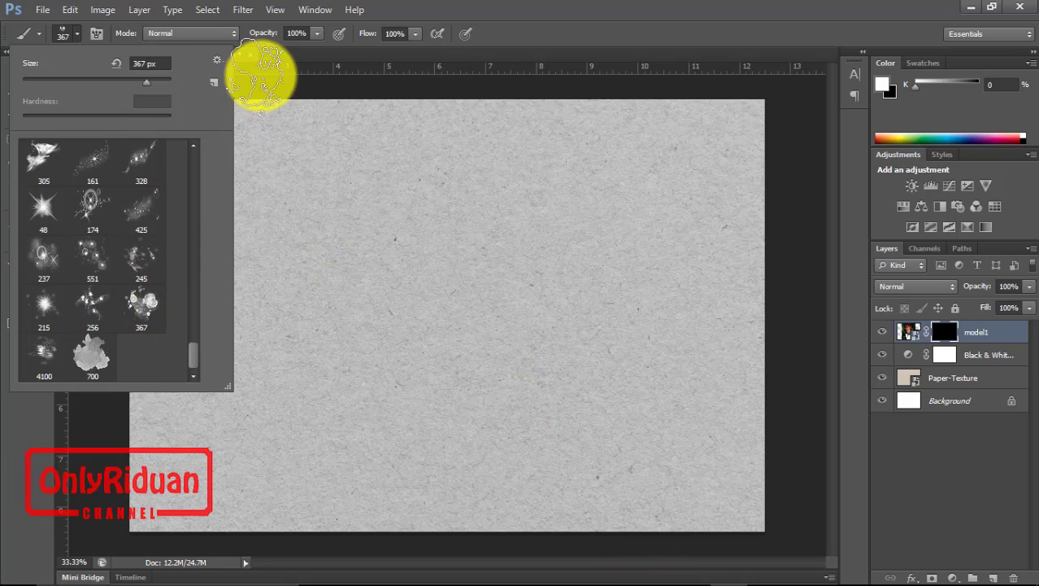
Choose the 700 splash brush preset and raise its size to 800 px
click(295, 53)
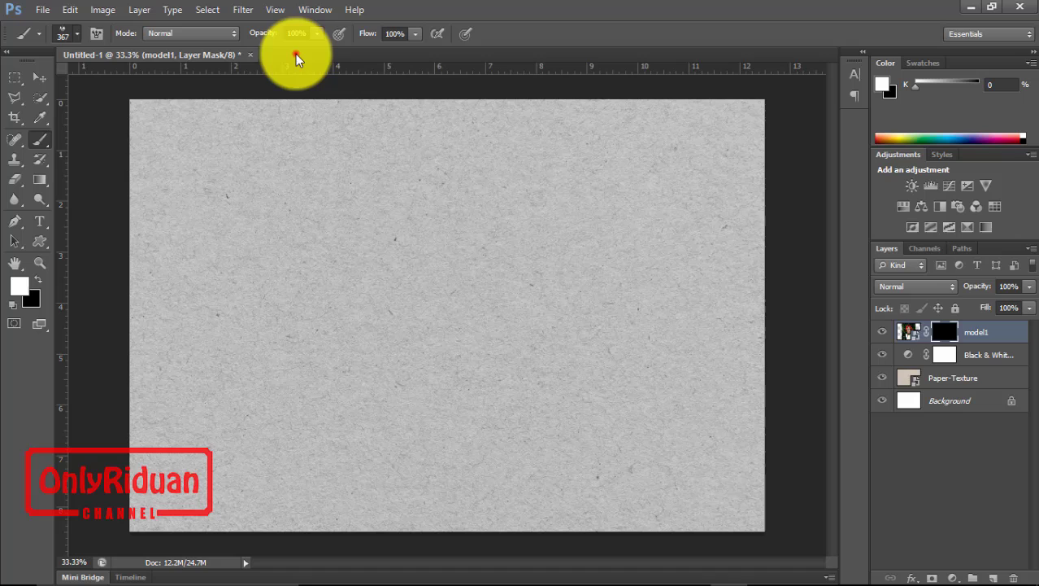
click(75, 34)
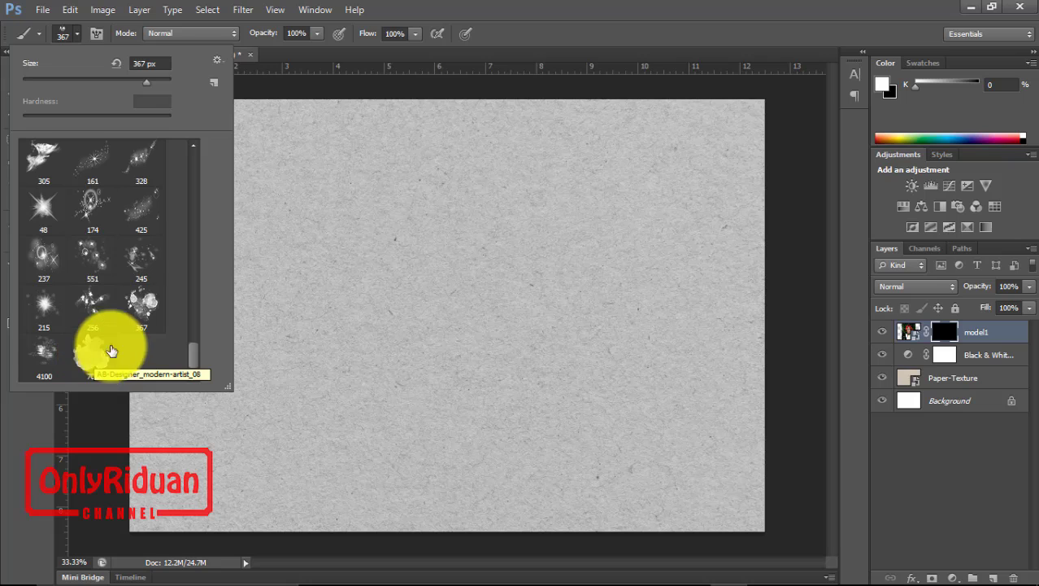
click(97, 358)
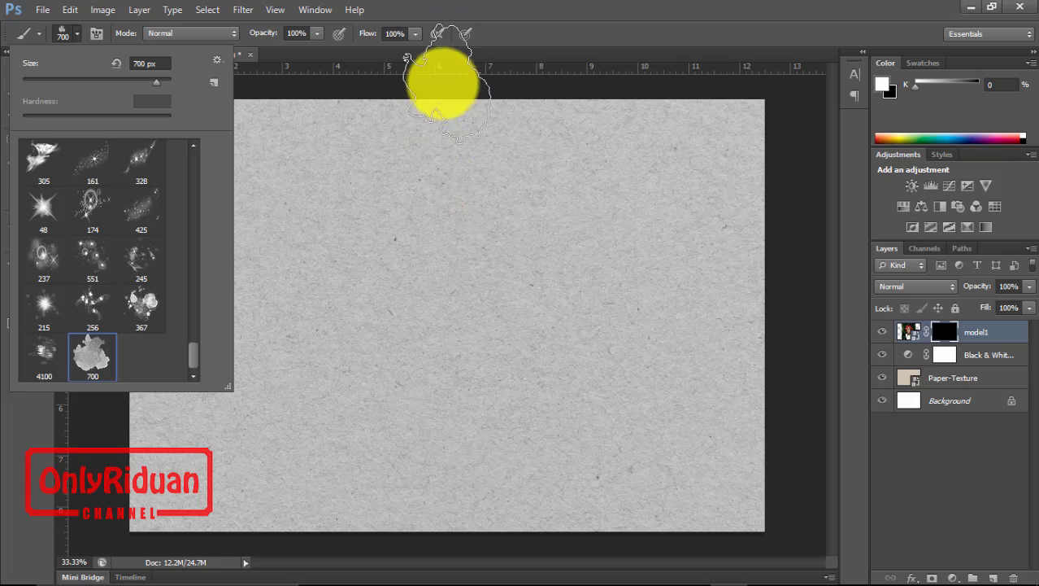
click(448, 55)
key(bracketright)
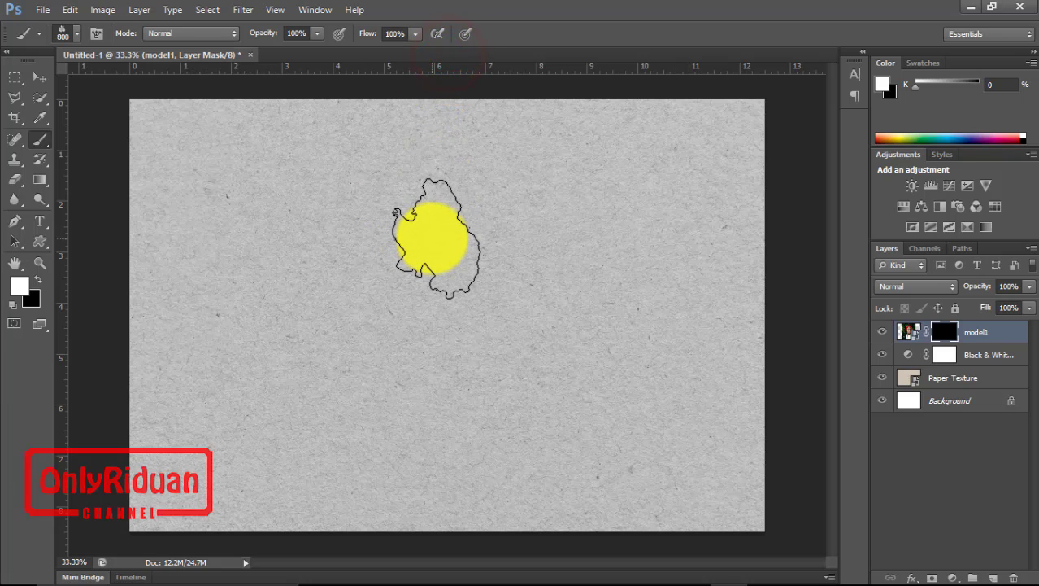
Stamp the mask with 900 and 700 px brushes to reveal the face, hijab and left foliage
key(bracketright)
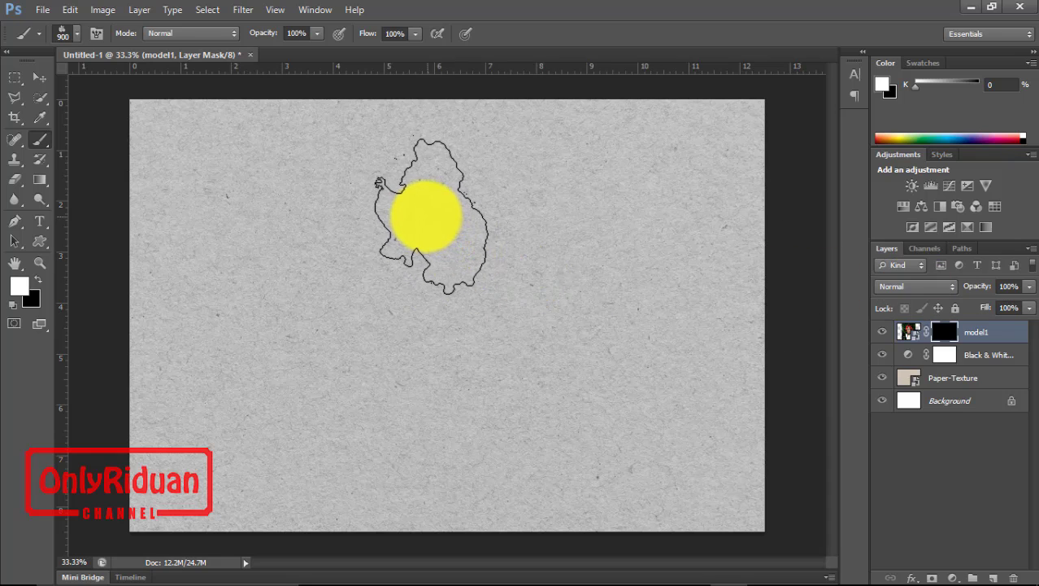
click(408, 217)
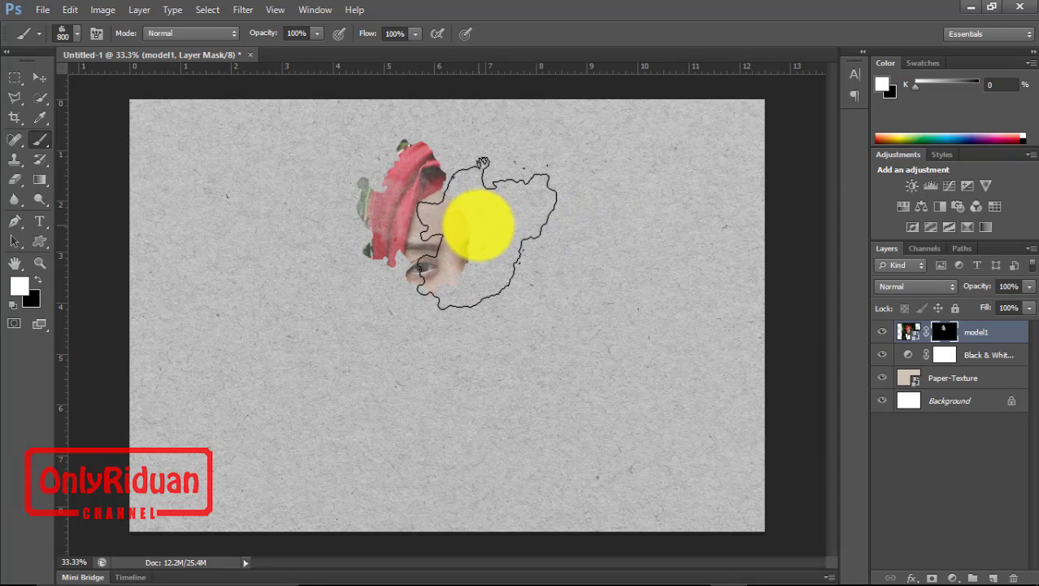
key(bracketleft)
click(473, 207)
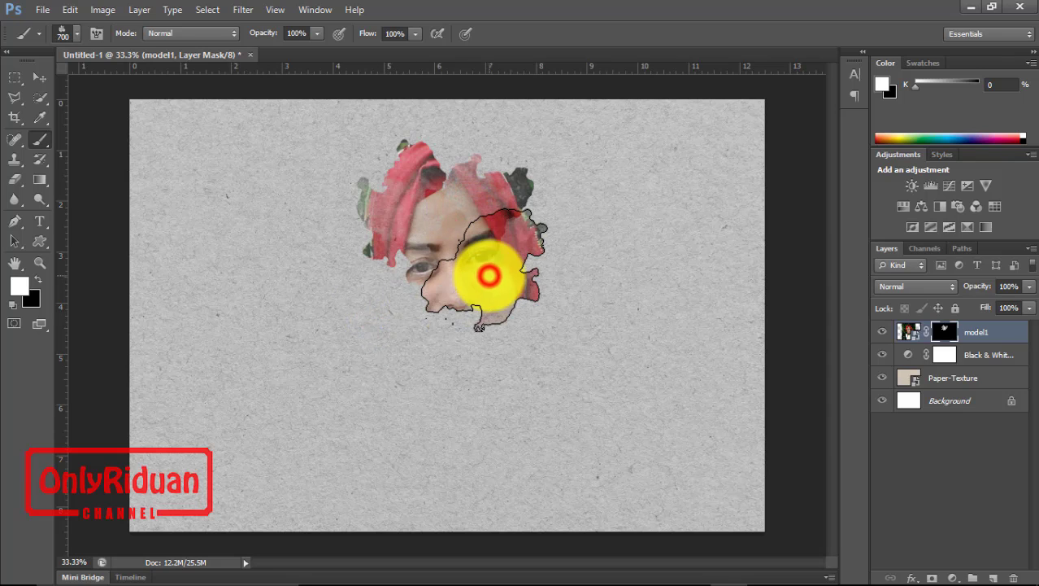
drag(486, 277, 480, 279)
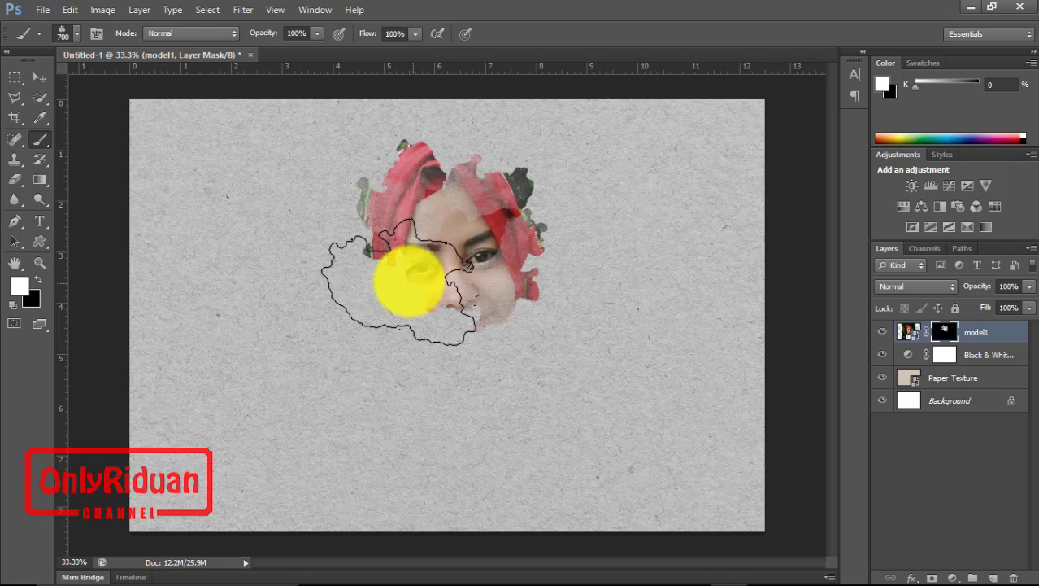
drag(408, 280, 400, 379)
Reveal the red scarf, lower-left foliage, collar and white clothing, undoing the last stroke
key(bracketleft)
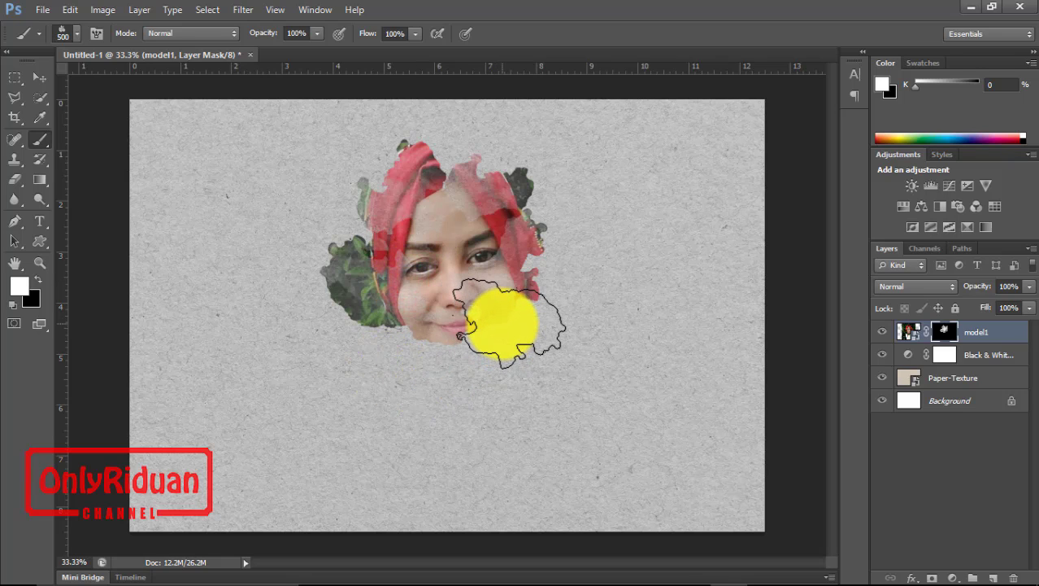
drag(502, 323, 493, 269)
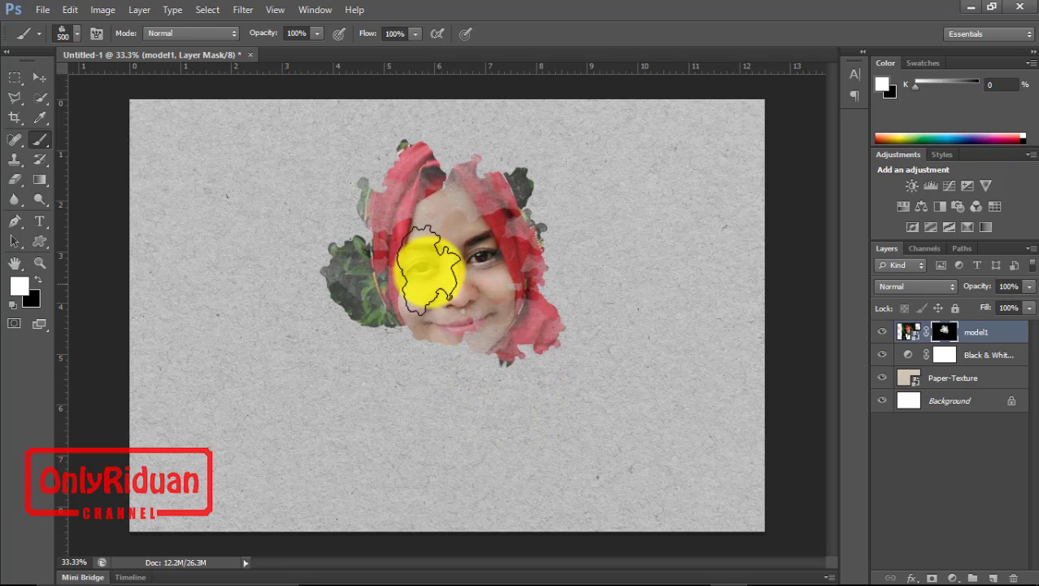
drag(442, 205, 409, 347)
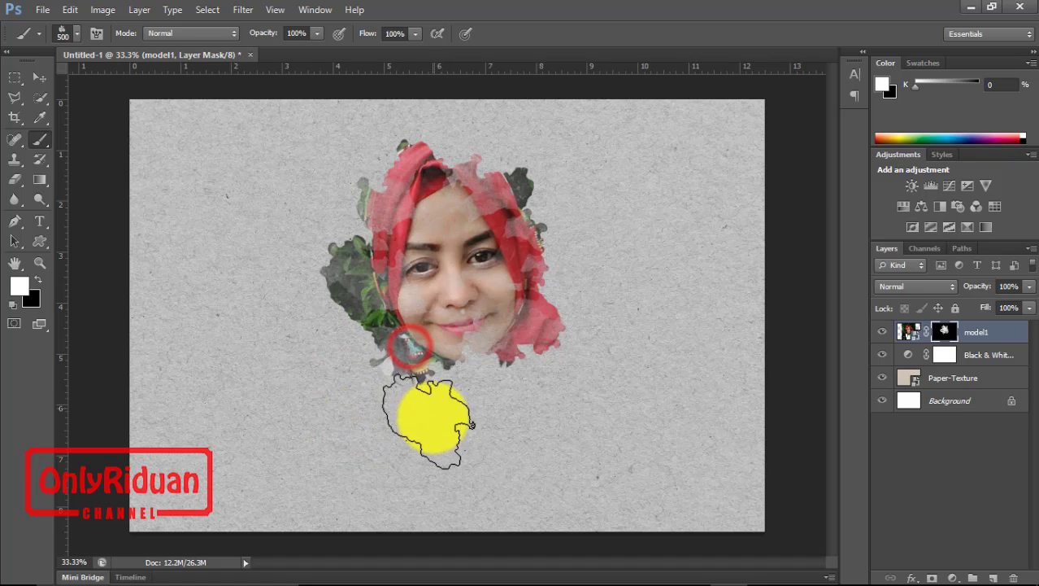
key(bracketright)
key(bracketright)
mouse_move(476, 400)
mouse_down()
mouse_move(441, 418)
mouse_move(464, 483)
mouse_move(514, 375)
mouse_move(476, 407)
mouse_up()
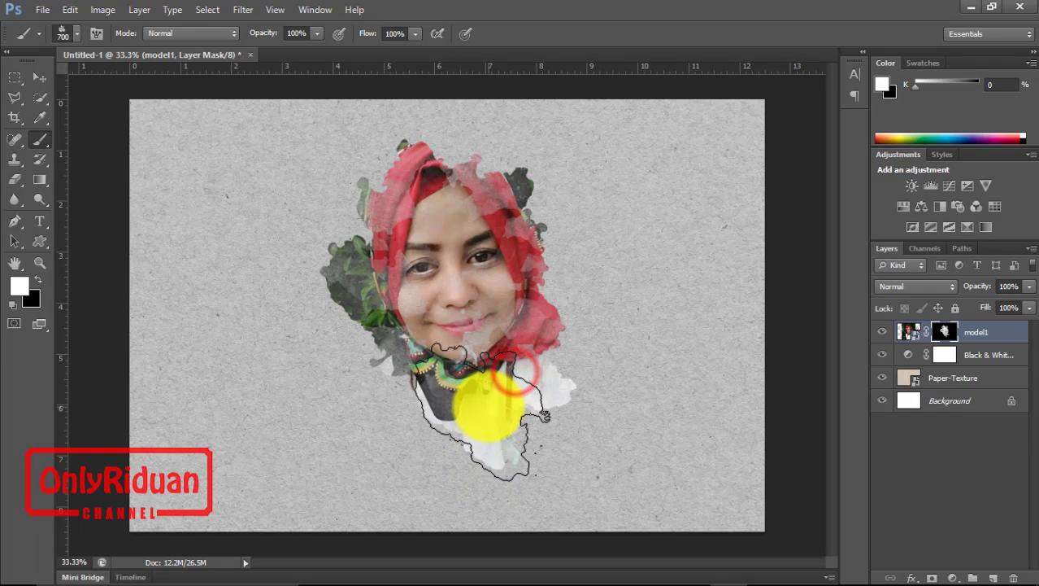
mouse_move(539, 329)
mouse_down()
mouse_move(495, 344)
mouse_move(484, 248)
mouse_move(484, 262)
mouse_move(564, 321)
mouse_move(494, 304)
mouse_move(471, 344)
mouse_move(489, 311)
mouse_move(455, 330)
mouse_move(473, 317)
mouse_up()
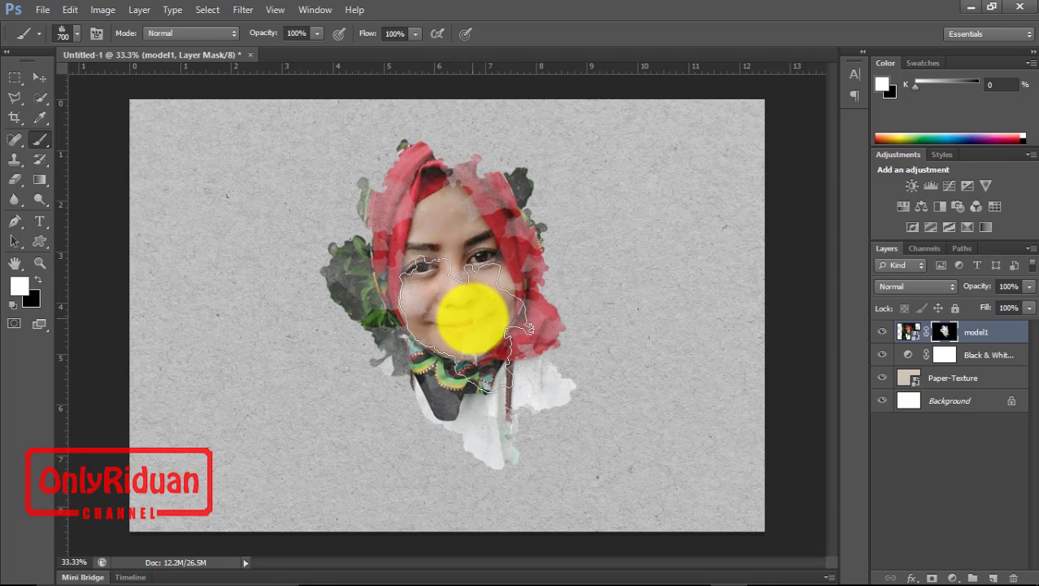
key(ctrl+alt+z)
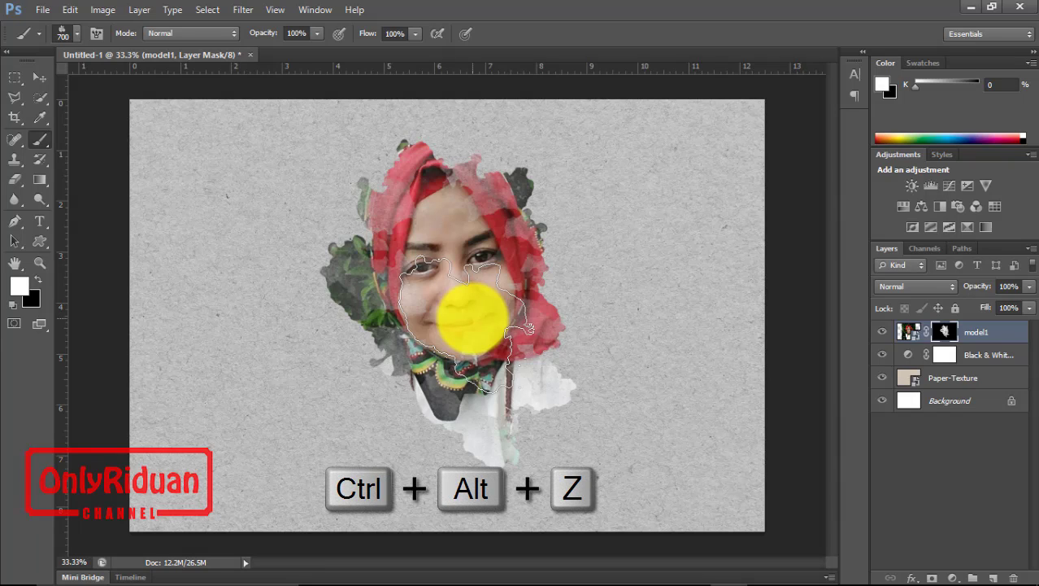
Rework the mask around the chin and lower face, undoing and redoing strokes
mouse_move(472, 318)
mouse_down()
mouse_move(544, 359)
mouse_move(476, 383)
mouse_move(506, 366)
mouse_up()
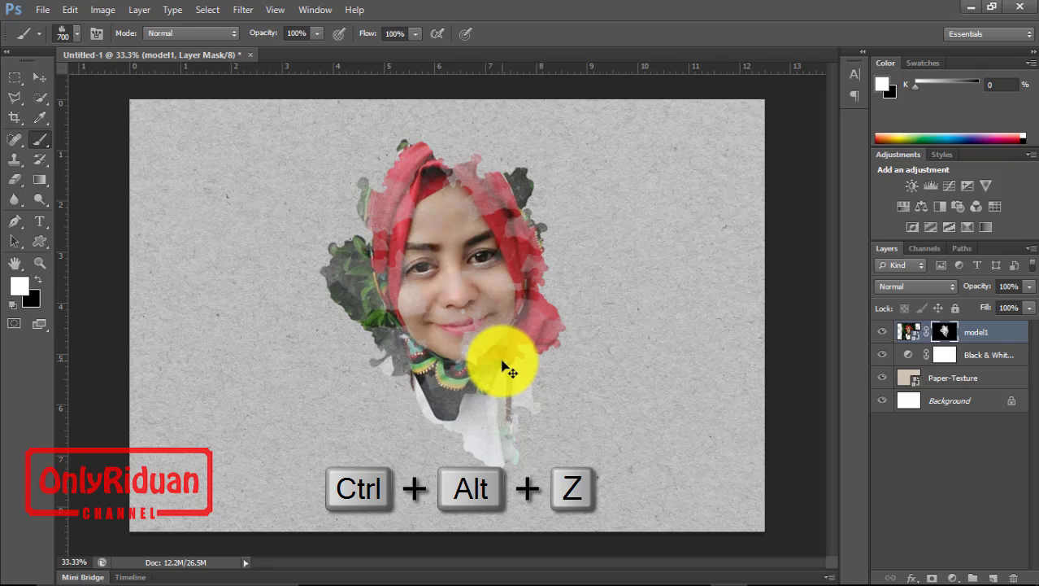
key(ctrl+alt+z)
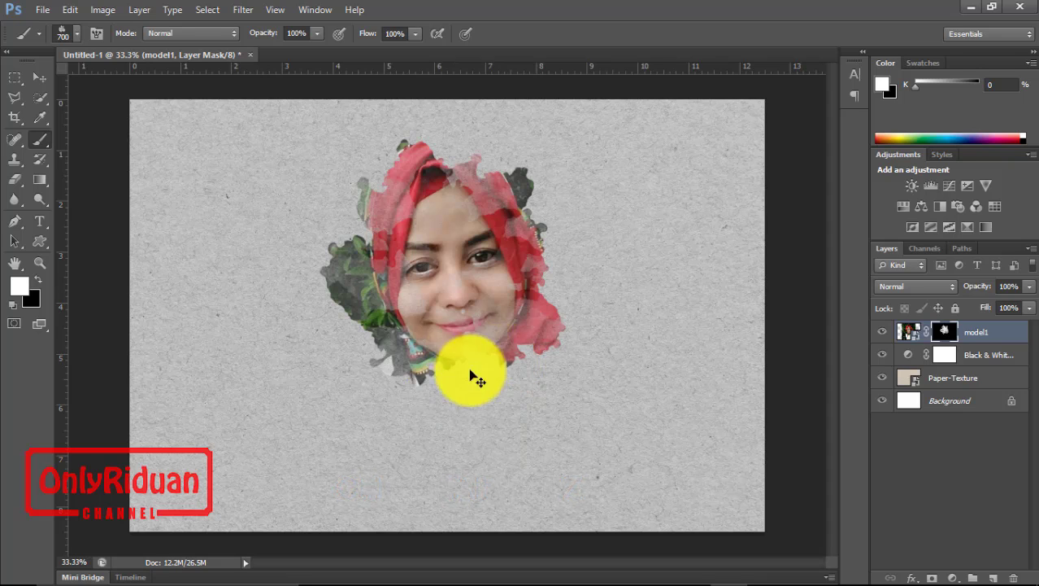
drag(463, 350, 443, 362)
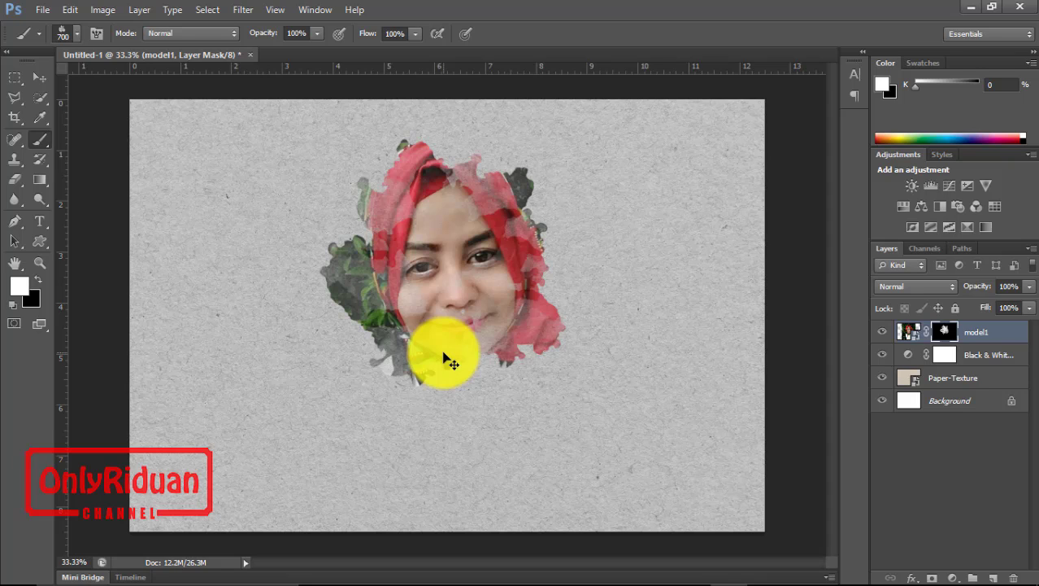
mouse_move(443, 358)
mouse_down()
mouse_move(506, 341)
mouse_move(456, 363)
mouse_move(423, 342)
mouse_up()
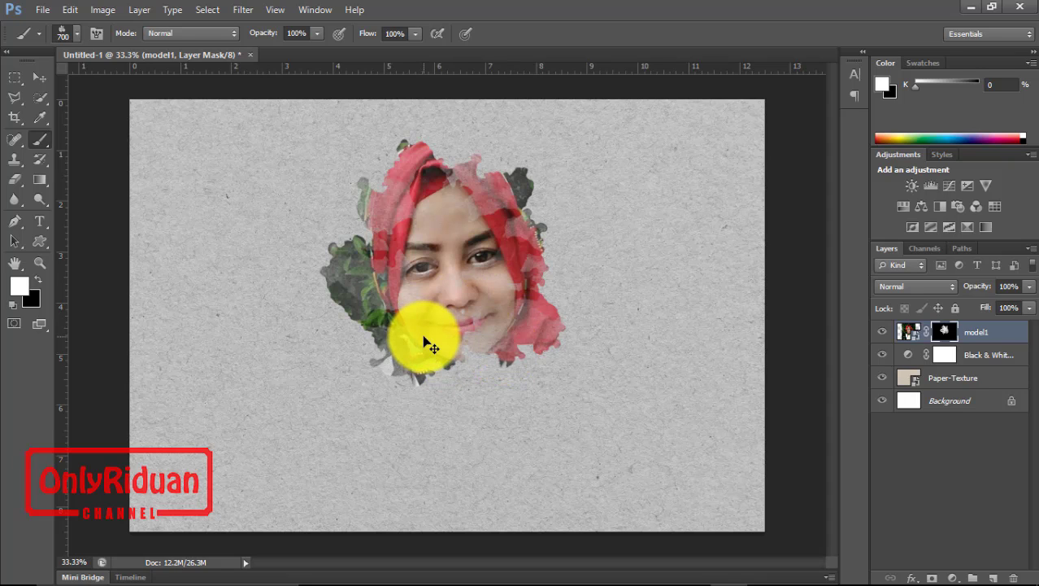
key(ctrl+shift+z)
key(ctrl+shift+z)
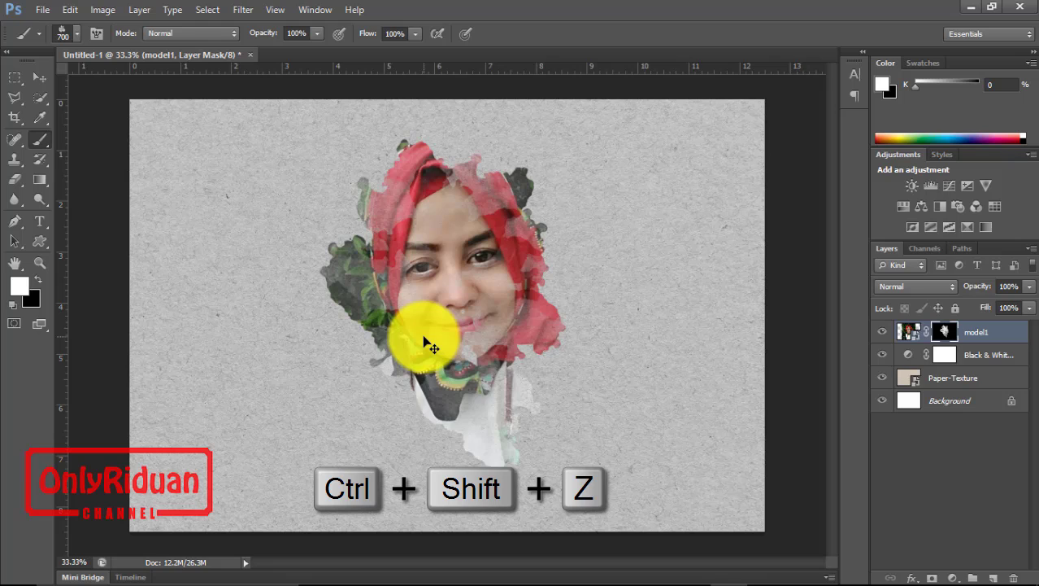
Reveal the white shirt down to the canvas bottom and the colourful scarf under the chin
mouse_move(424, 341)
mouse_down()
mouse_move(413, 338)
mouse_move(482, 269)
mouse_move(459, 308)
mouse_move(461, 343)
mouse_move(395, 325)
mouse_move(452, 396)
mouse_move(429, 407)
mouse_move(429, 396)
mouse_move(521, 405)
mouse_move(515, 389)
mouse_move(536, 427)
mouse_move(528, 411)
mouse_up()
click(529, 411)
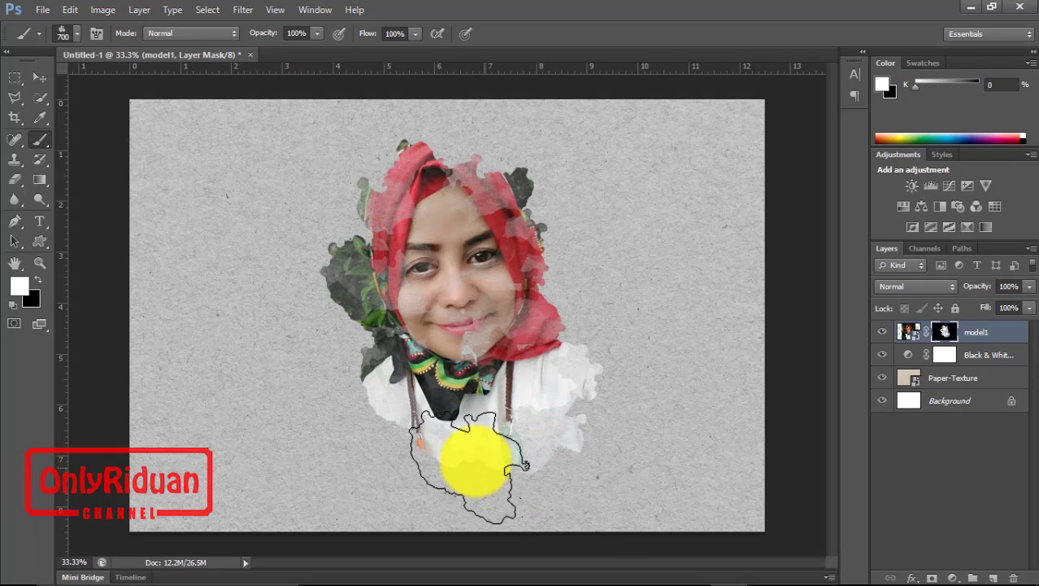
click(476, 459)
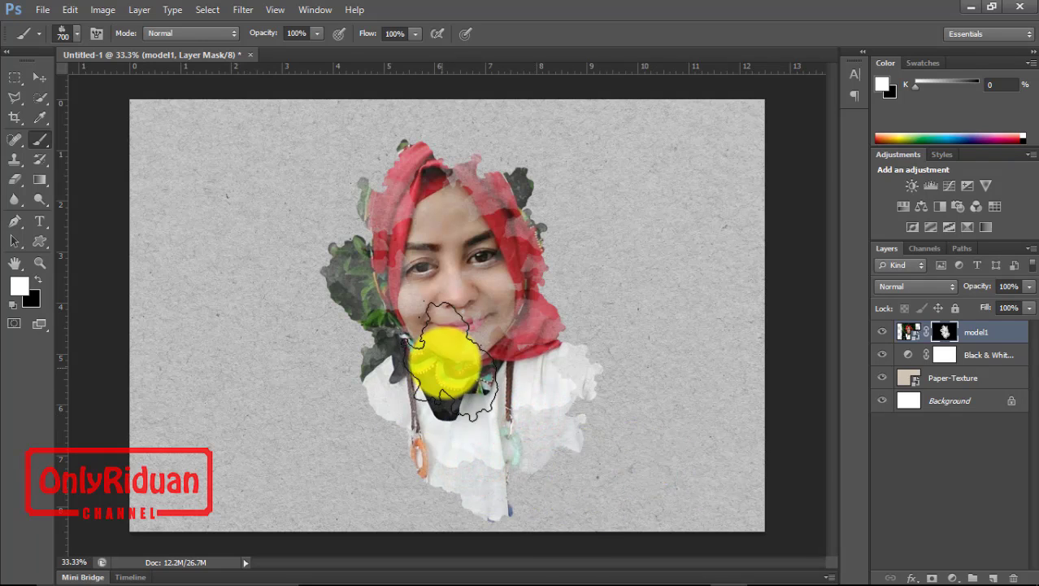
mouse_move(449, 358)
mouse_down()
mouse_move(452, 302)
mouse_move(478, 274)
mouse_up()
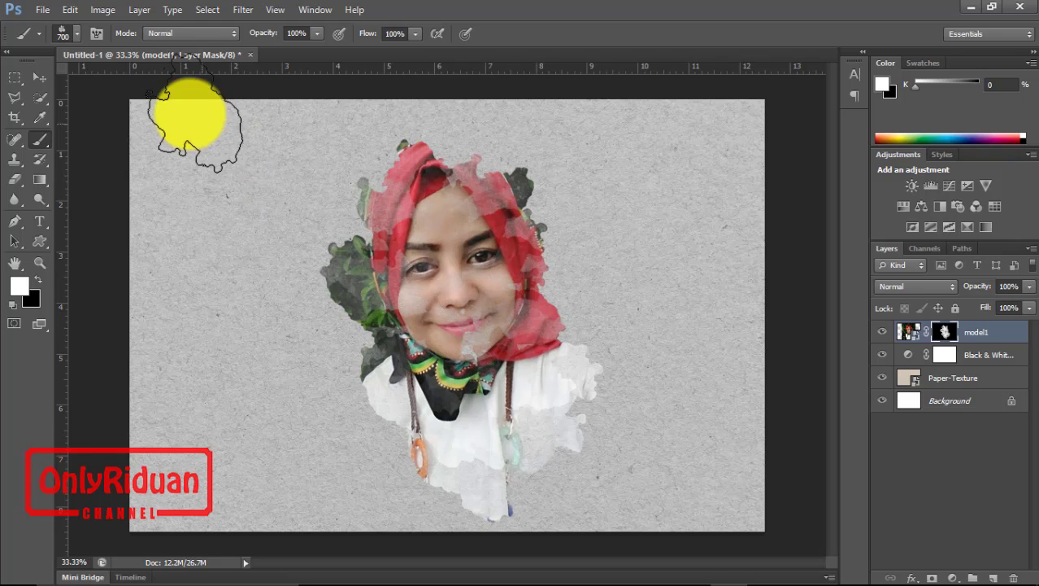
click(73, 34)
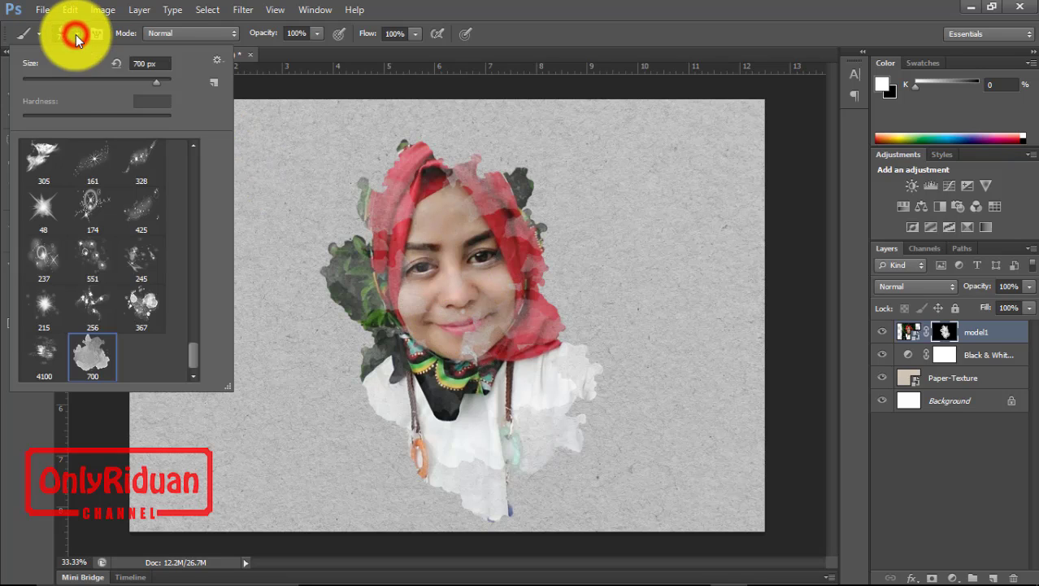
Load the 4100 halftone brush and stamp halftone texture around the face, shrinking it to 2300
double_click(44, 355)
click(424, 342)
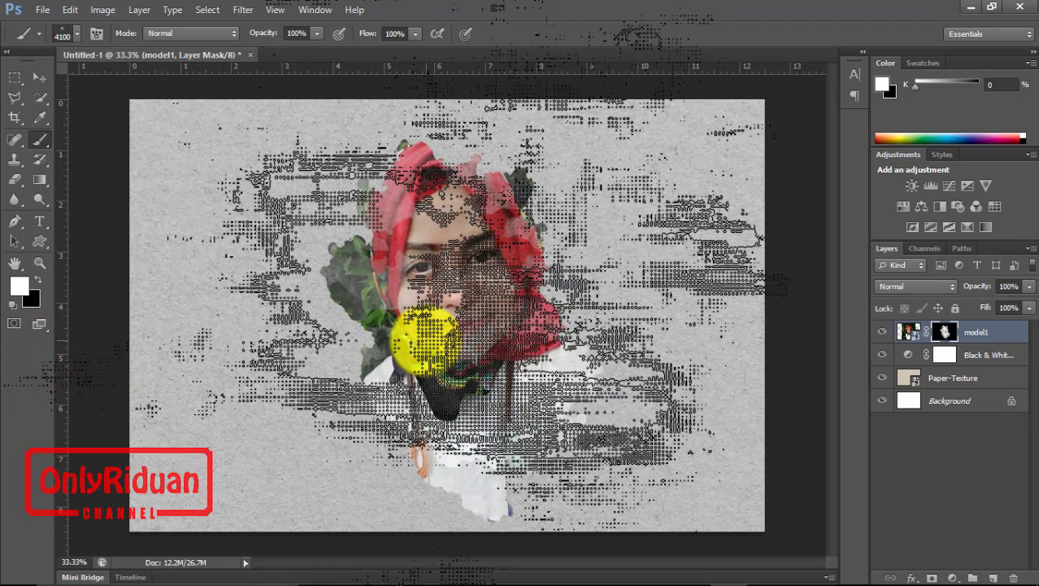
key(bracketleft)
key(bracketleft)
key(bracketleft)
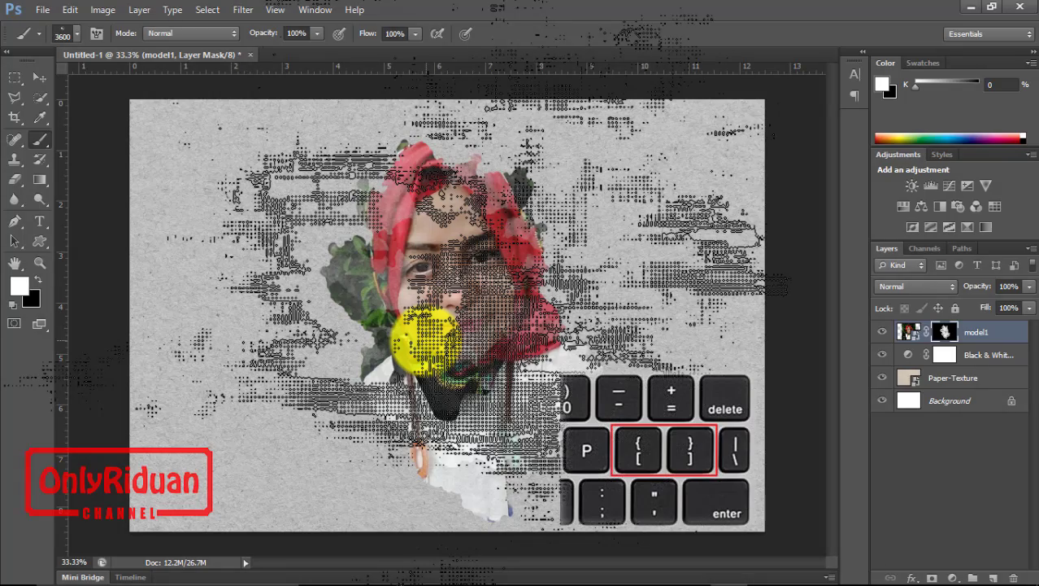
click(425, 340)
key(bracketleft)
key(bracketleft)
key(bracketleft)
click(424, 340)
key(bracketleft)
key(bracketleft)
key(bracketleft)
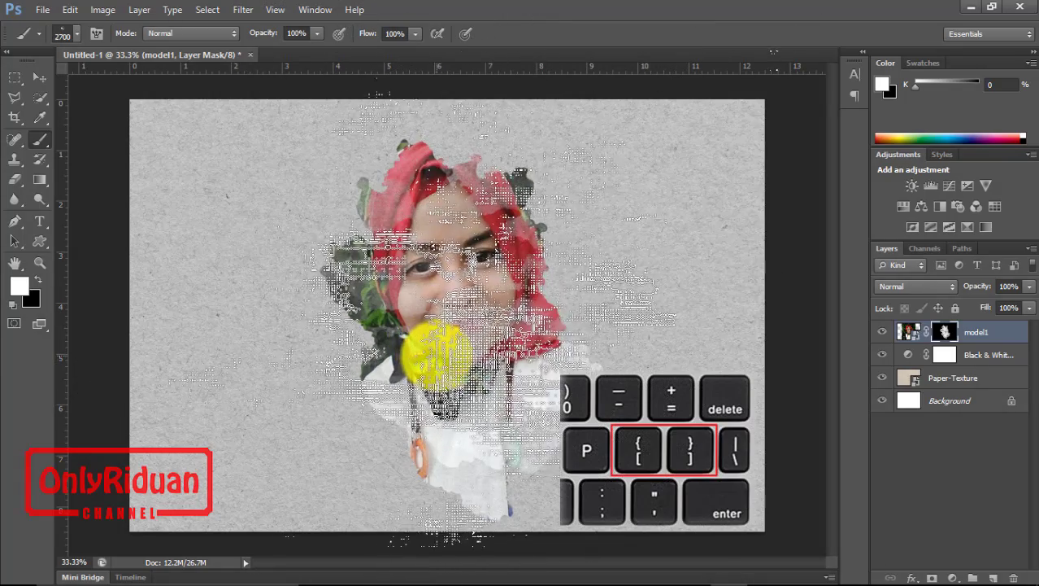
click(425, 340)
click(424, 340)
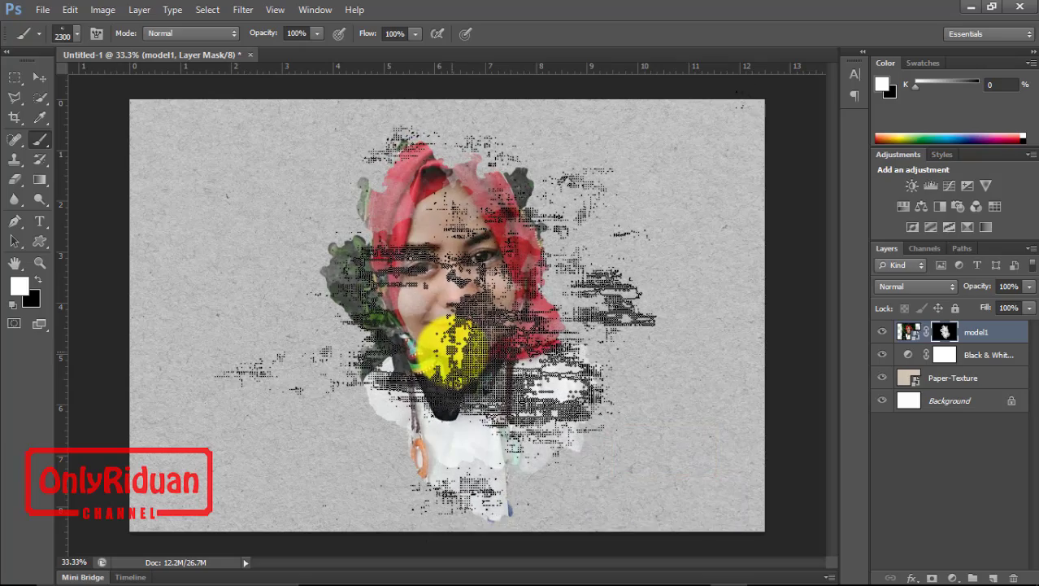
Stamp halftone texture over the chest and lower shirt, shrinking the brush to 1400 then 1100
click(448, 349)
click(671, 545)
click(623, 524)
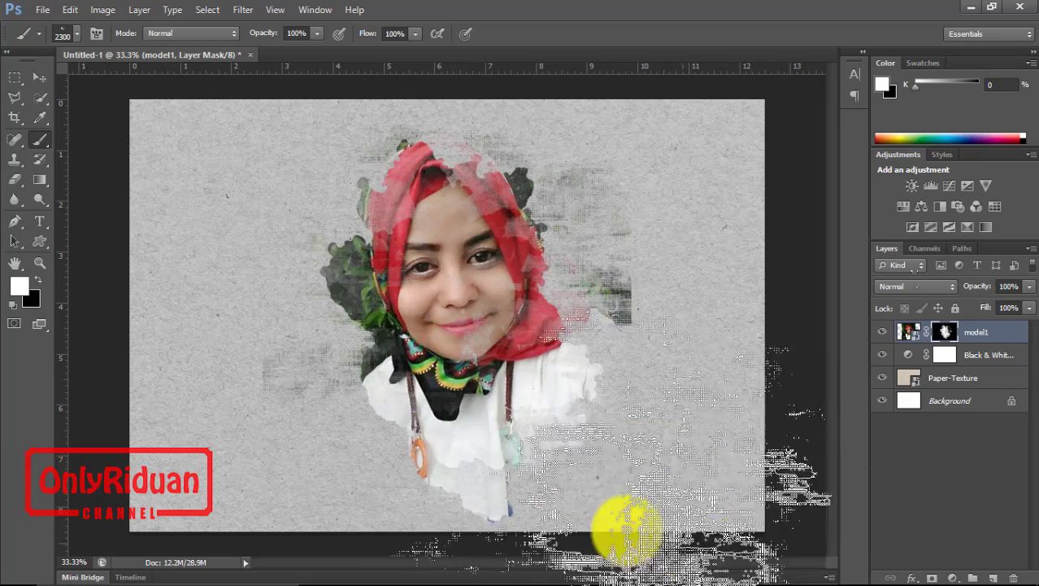
click(435, 432)
click(440, 394)
click(475, 412)
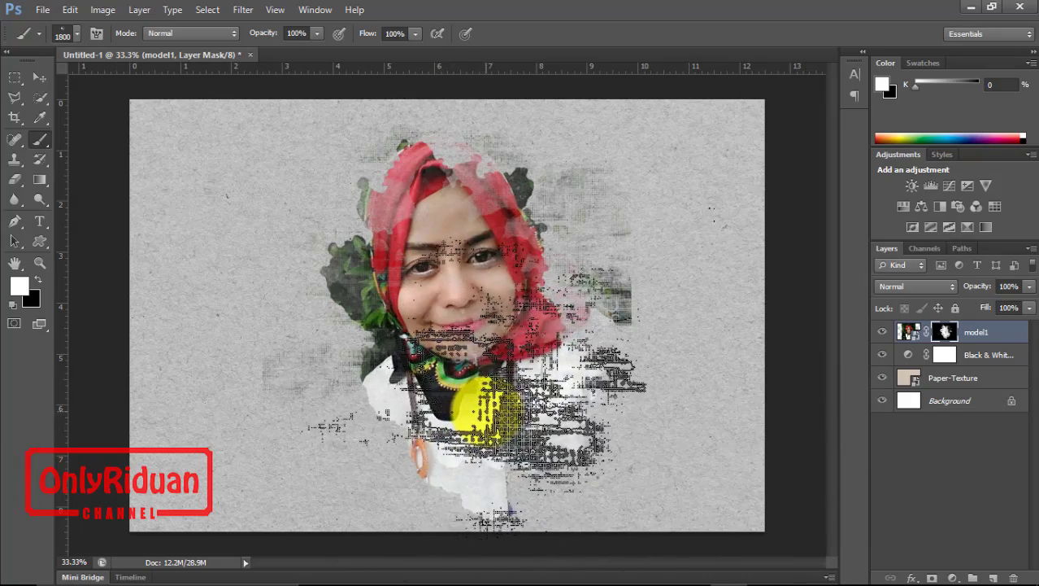
key(bracketleft)
key(bracketleft)
key(bracketleft)
key(ctrl+z)
key(bracketleft)
key(bracketleft)
key(bracketleft)
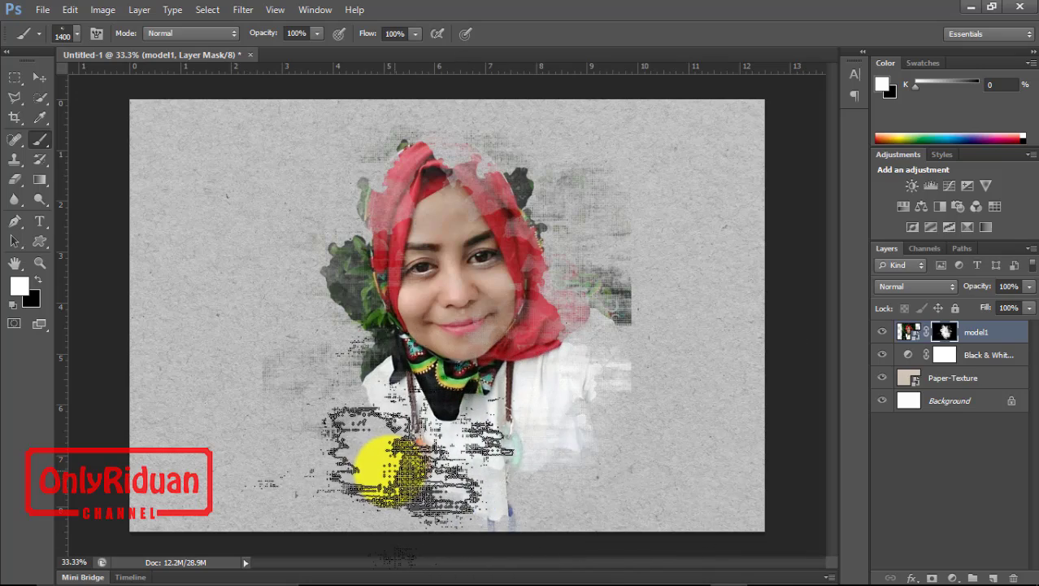
click(386, 469)
key(bracketleft)
key(bracketleft)
key(bracketleft)
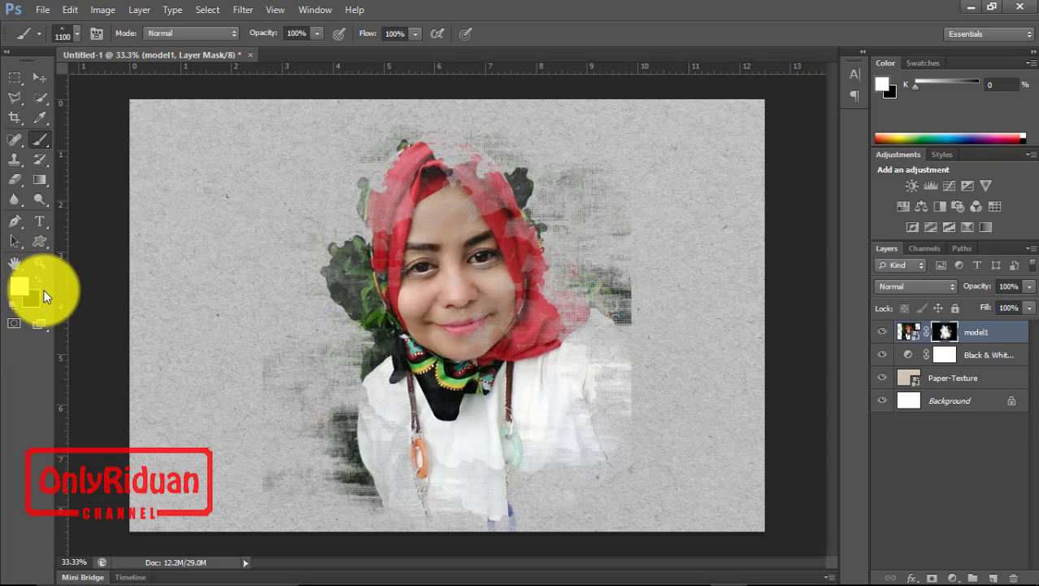
Paint black over stray texture right of the shirt, then white speckles across the chin and neck
click(40, 278)
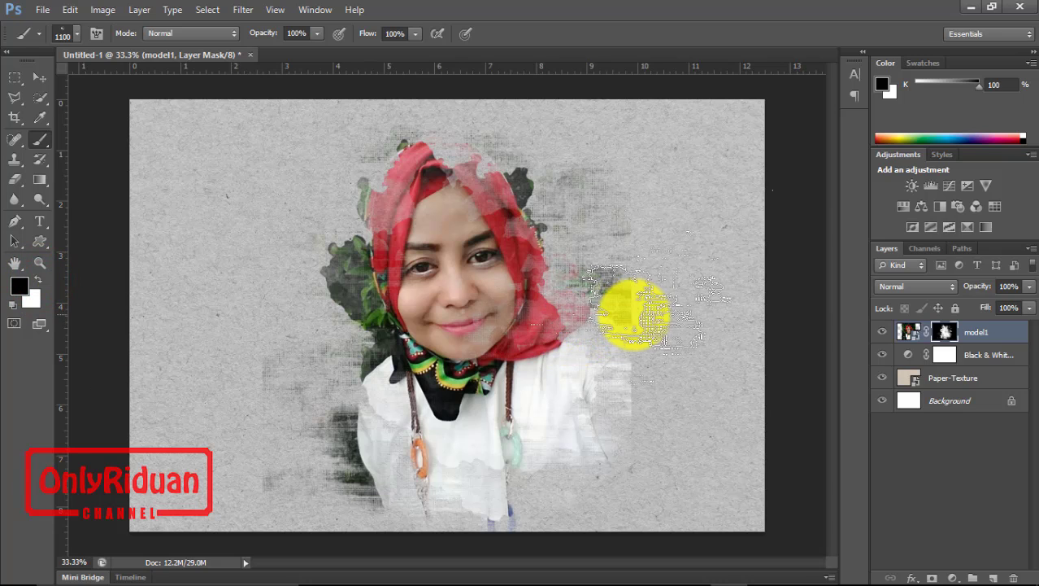
click(638, 305)
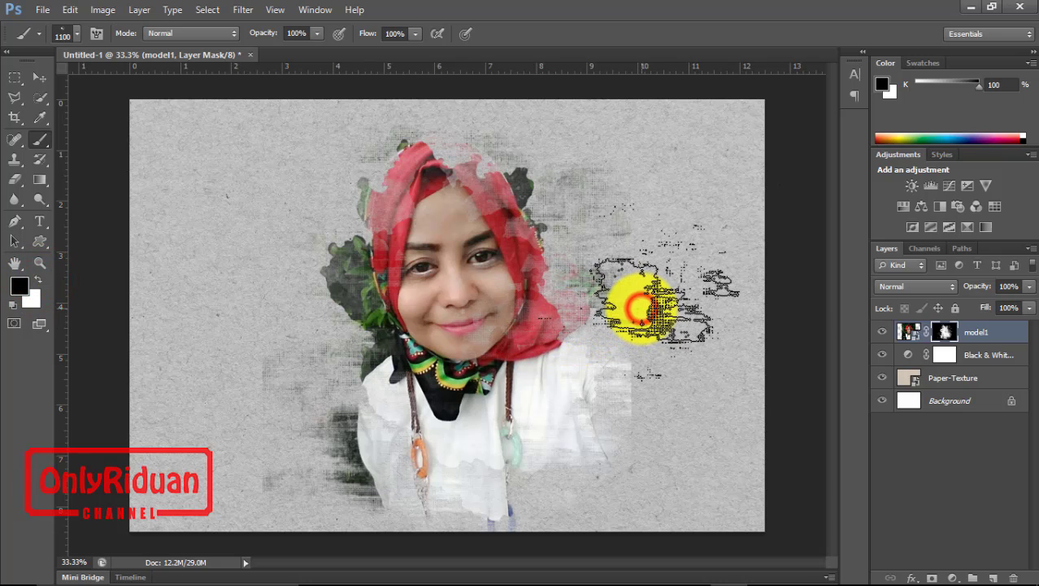
click(651, 338)
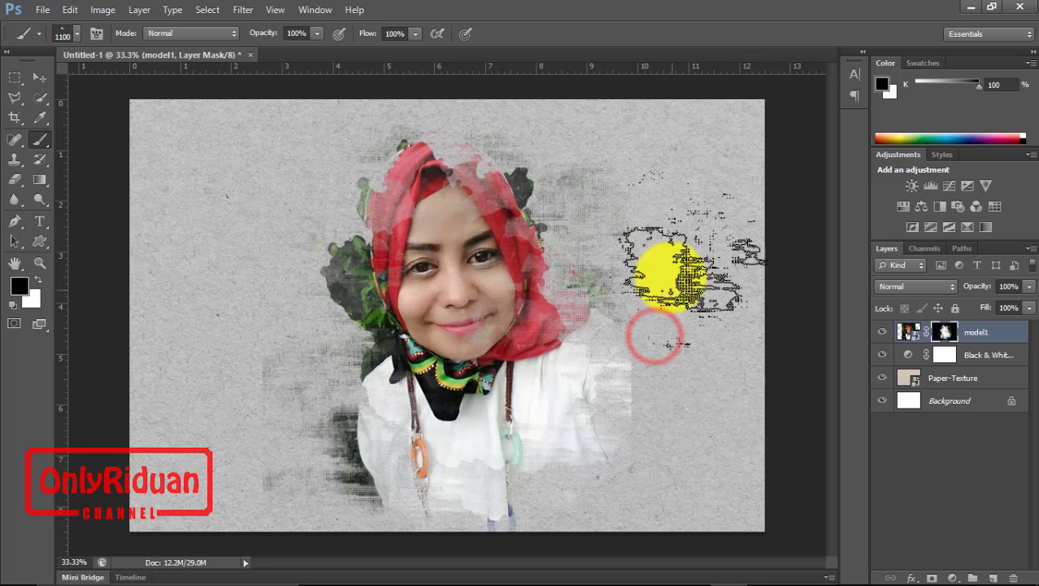
click(655, 399)
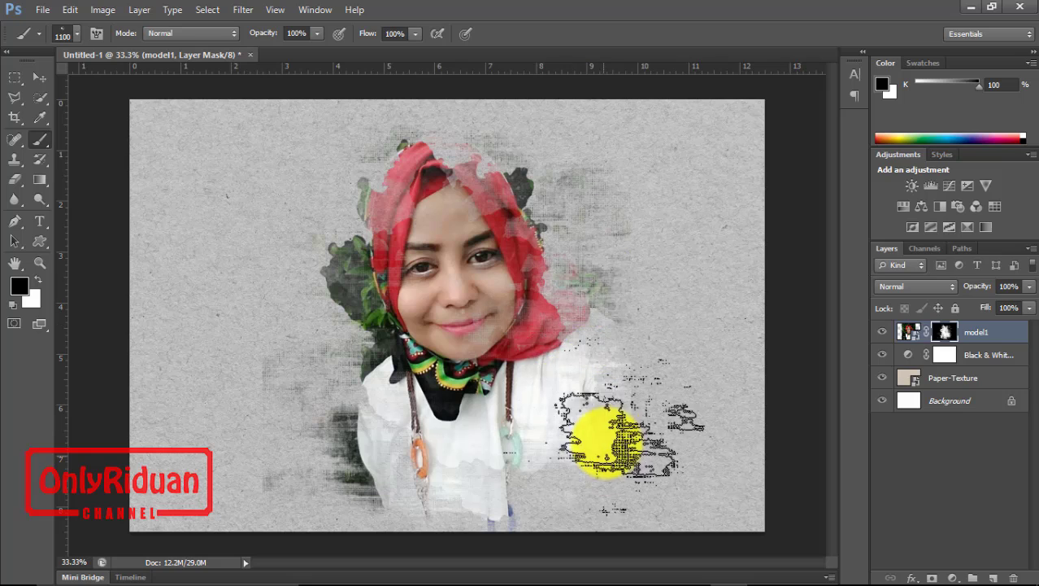
click(38, 279)
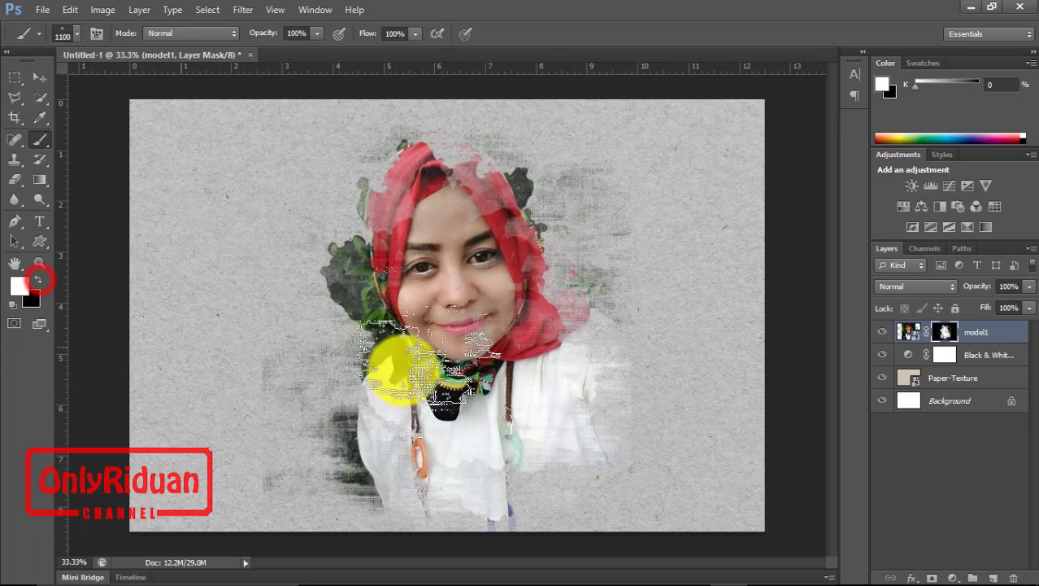
mouse_move(399, 367)
mouse_down()
mouse_move(591, 406)
mouse_move(511, 344)
mouse_move(448, 382)
mouse_move(638, 382)
mouse_up()
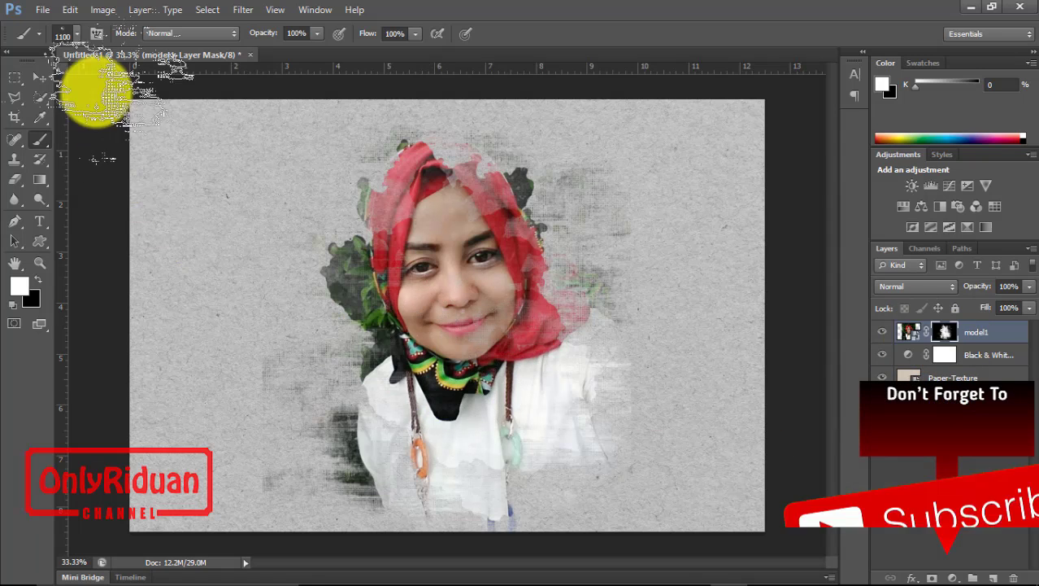
Reveal splatter patches around the cheek, scarf and hijab with the 367 brush, then load the 237 brush
click(76, 36)
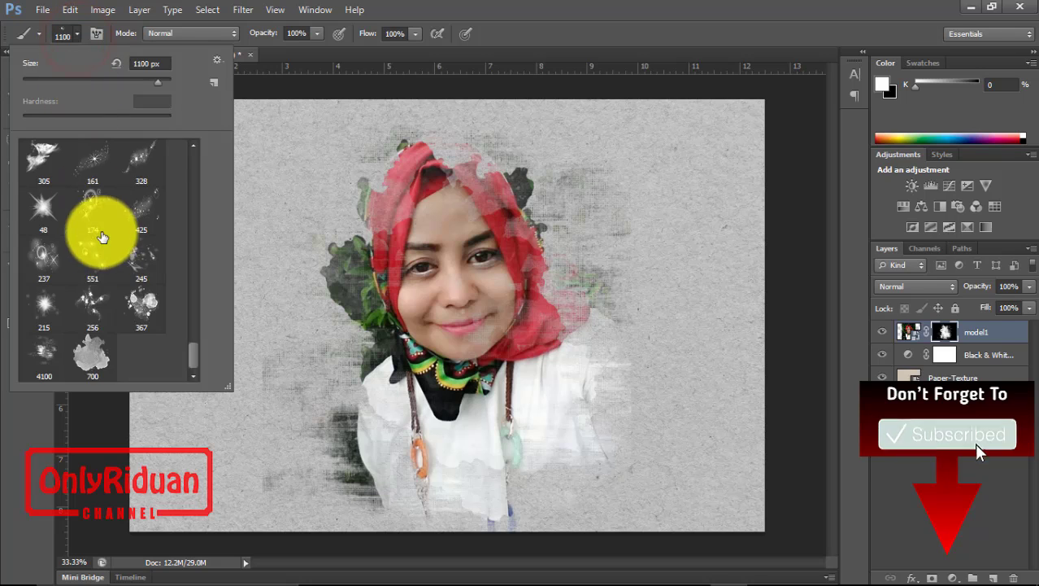
double_click(150, 319)
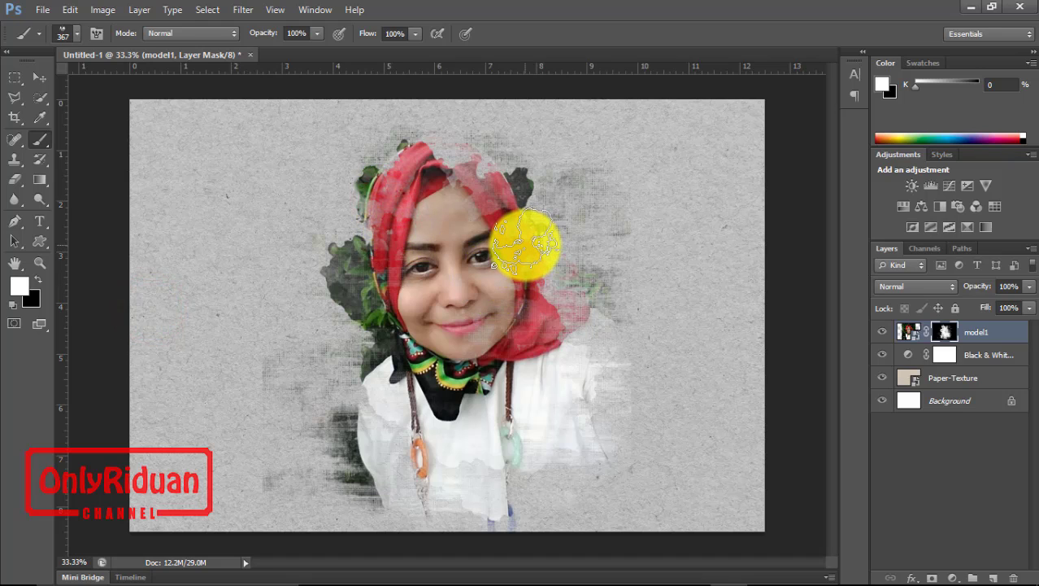
click(526, 244)
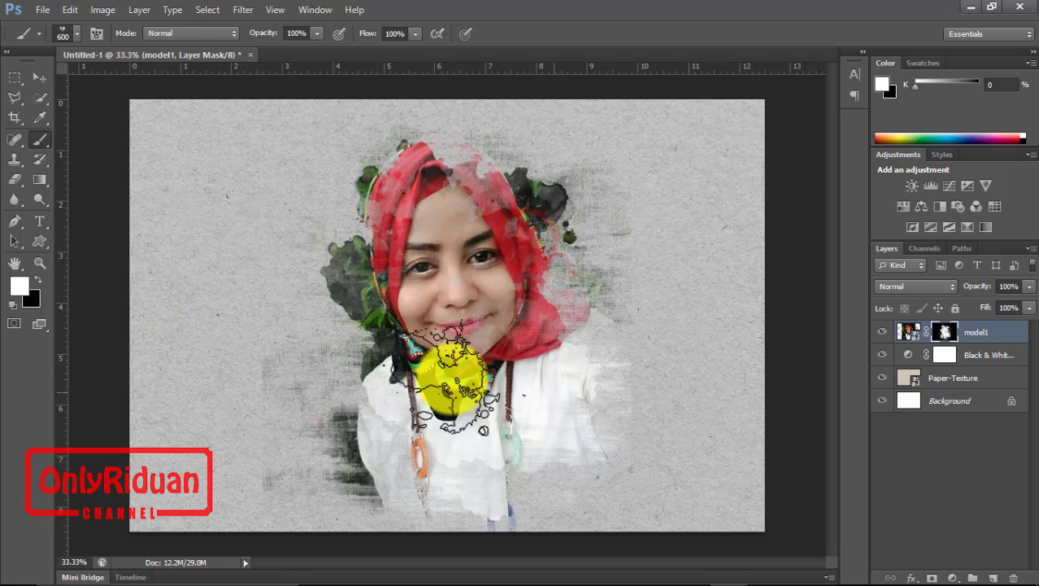
click(390, 333)
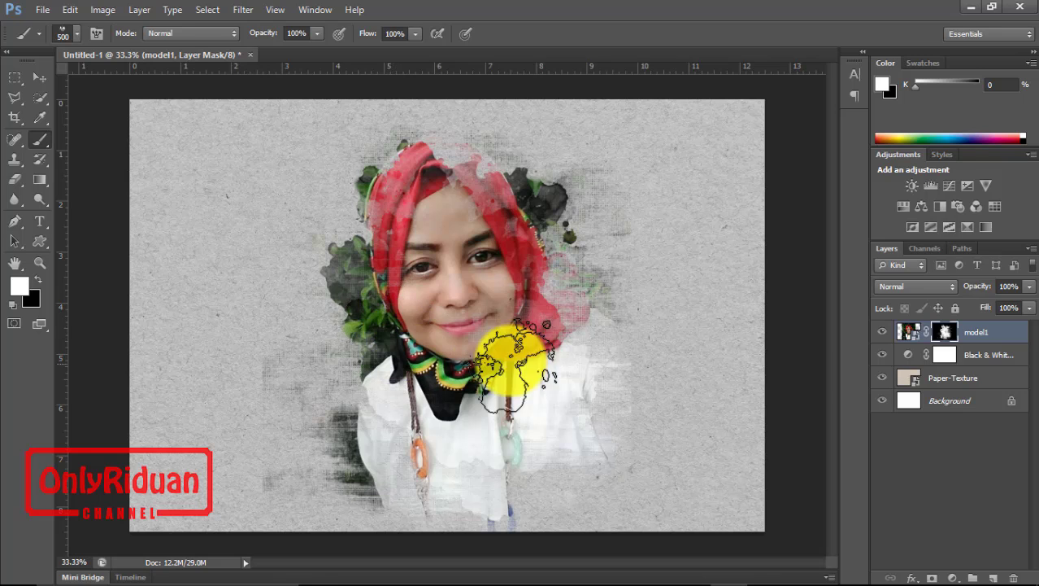
click(527, 329)
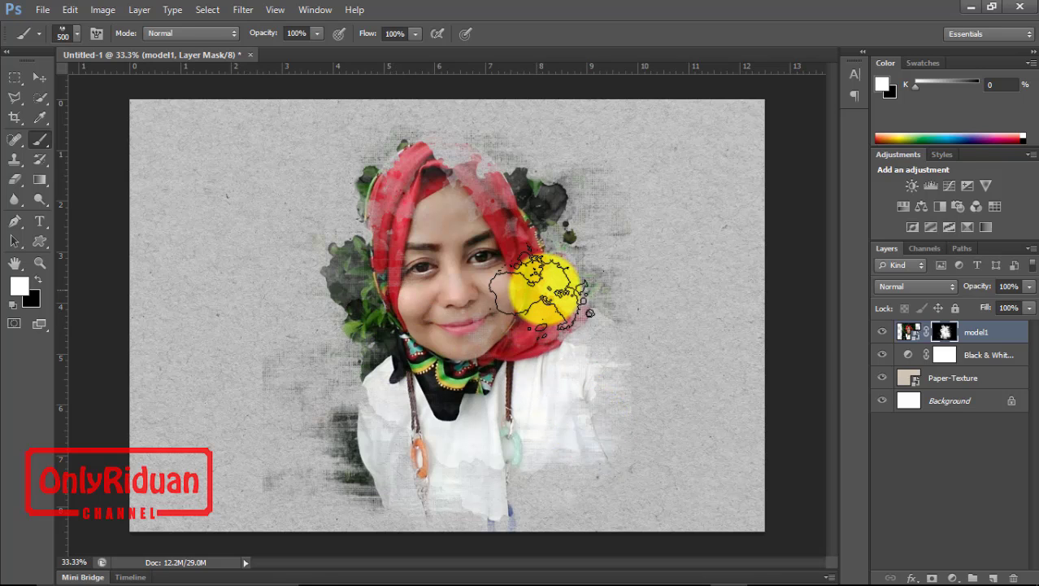
click(555, 295)
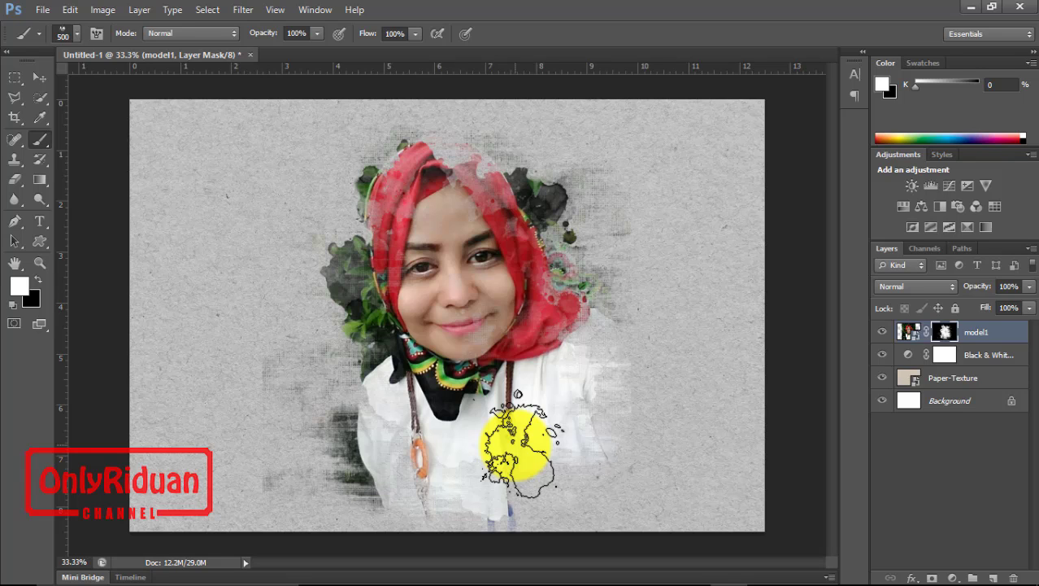
click(77, 32)
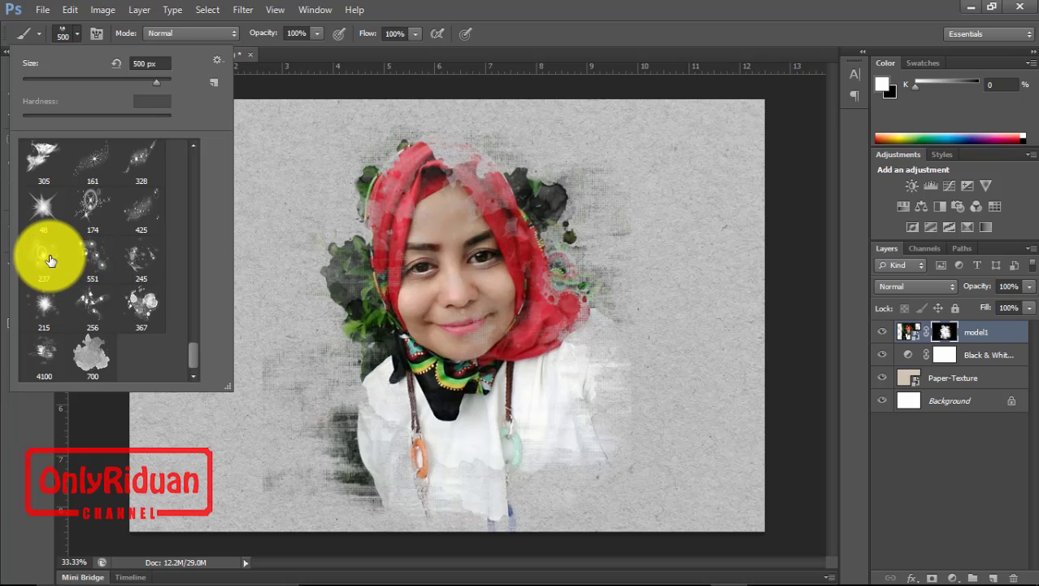
double_click(49, 260)
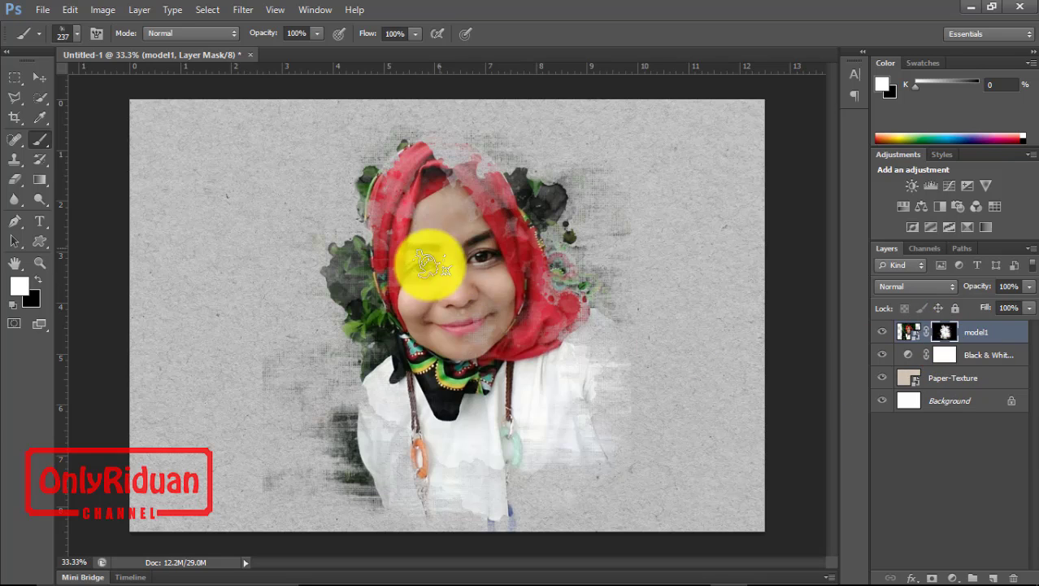
On a new layer above model1, stamp a 700 px white sparkle beside the face
click(994, 577)
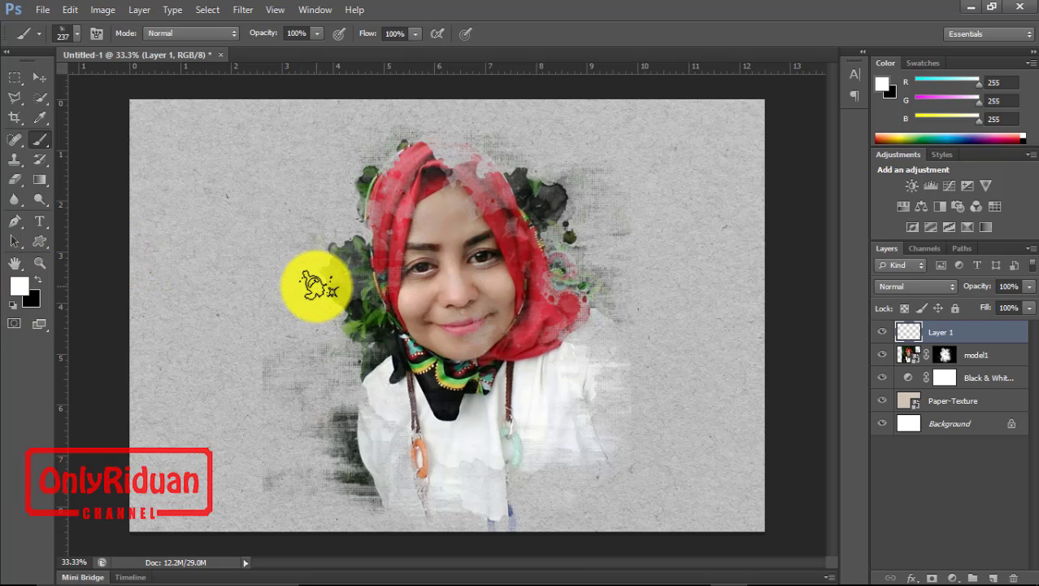
key(bracketright)
key(bracketright)
key(bracketright)
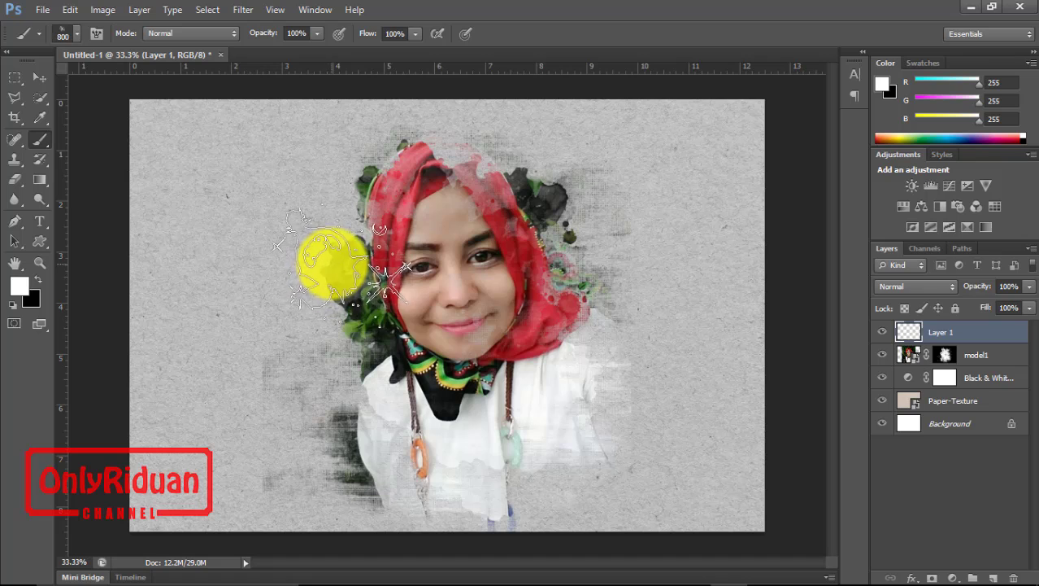
click(346, 257)
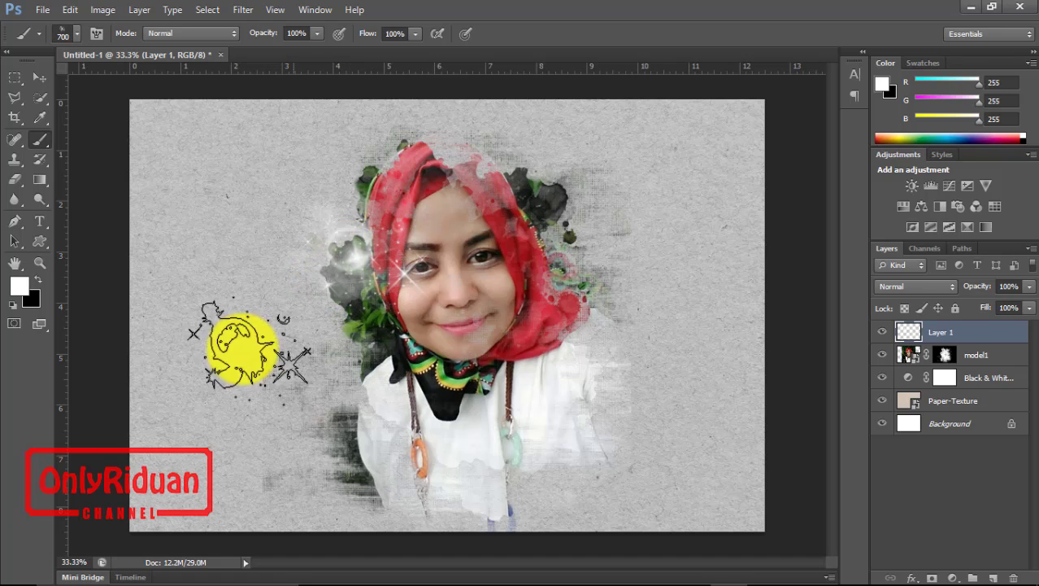
click(18, 289)
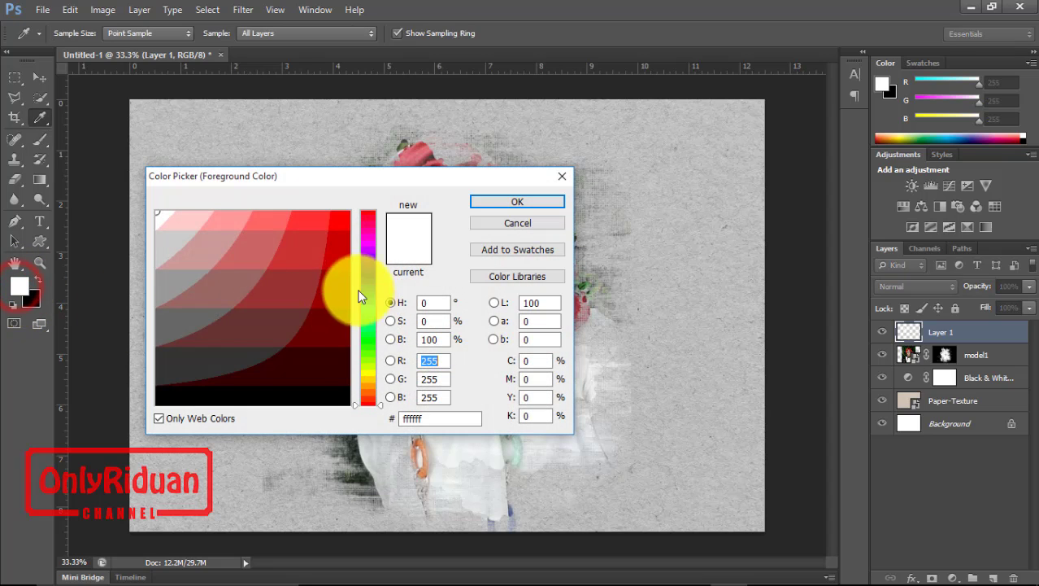
Make the foreground yellow (ffff00) and stamp a 300 px yellow sparkle beside the left eye
click(368, 372)
click(345, 214)
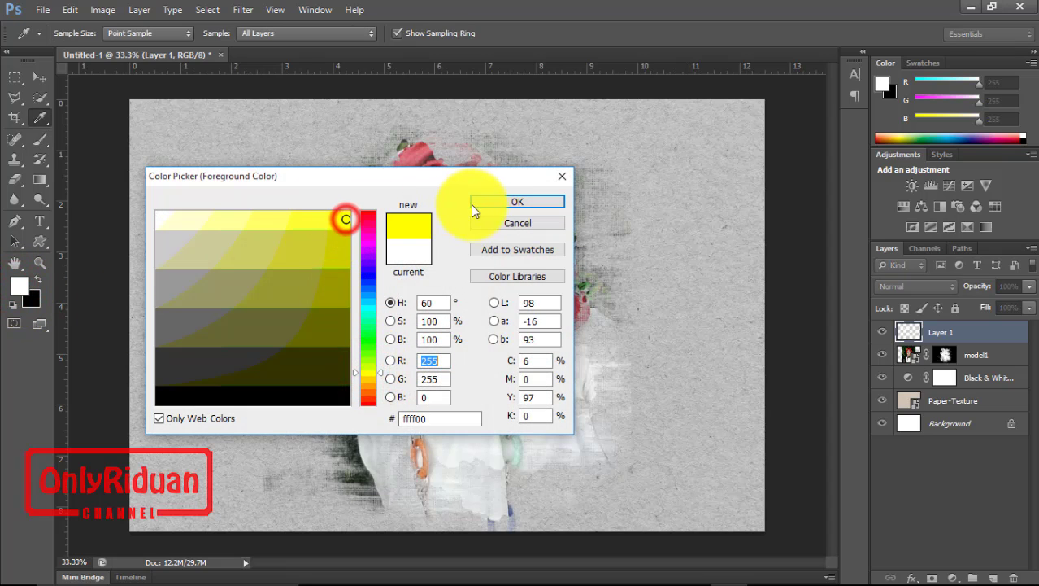
click(475, 203)
key(bracketleft)
key(bracketleft)
key(bracketleft)
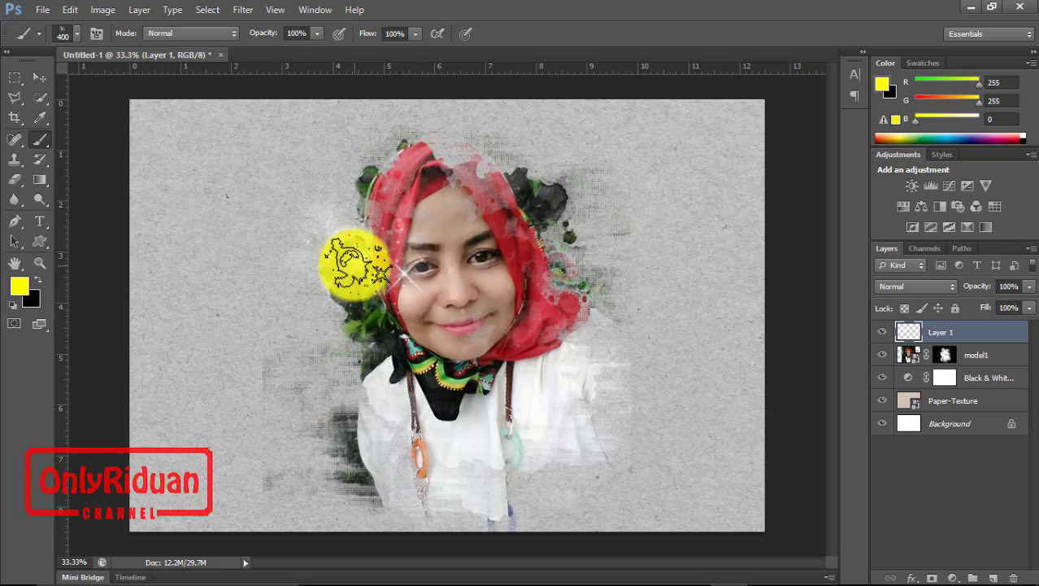
key(bracketleft)
key(bracketleft)
key(bracketleft)
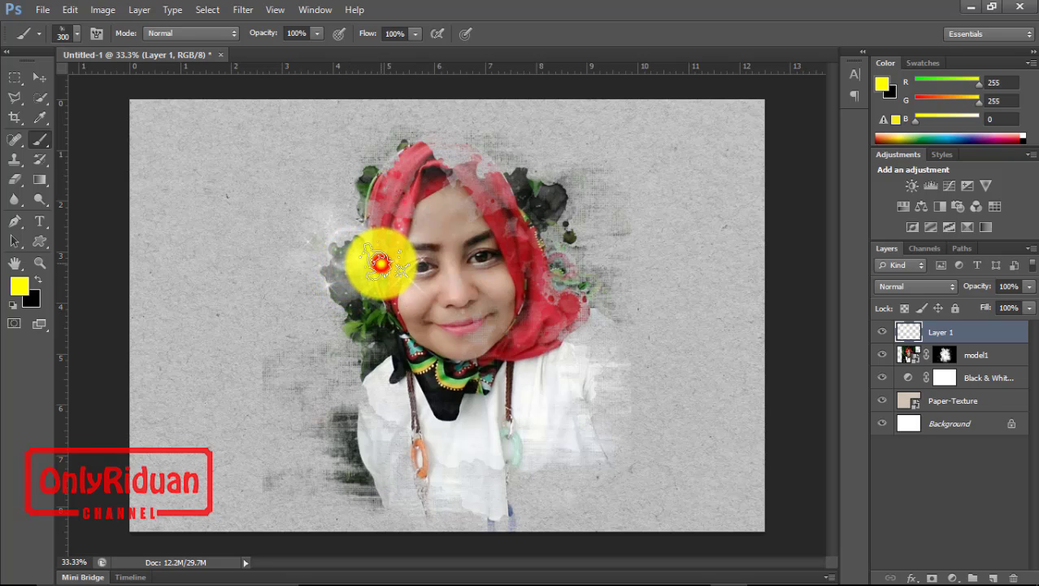
click(380, 263)
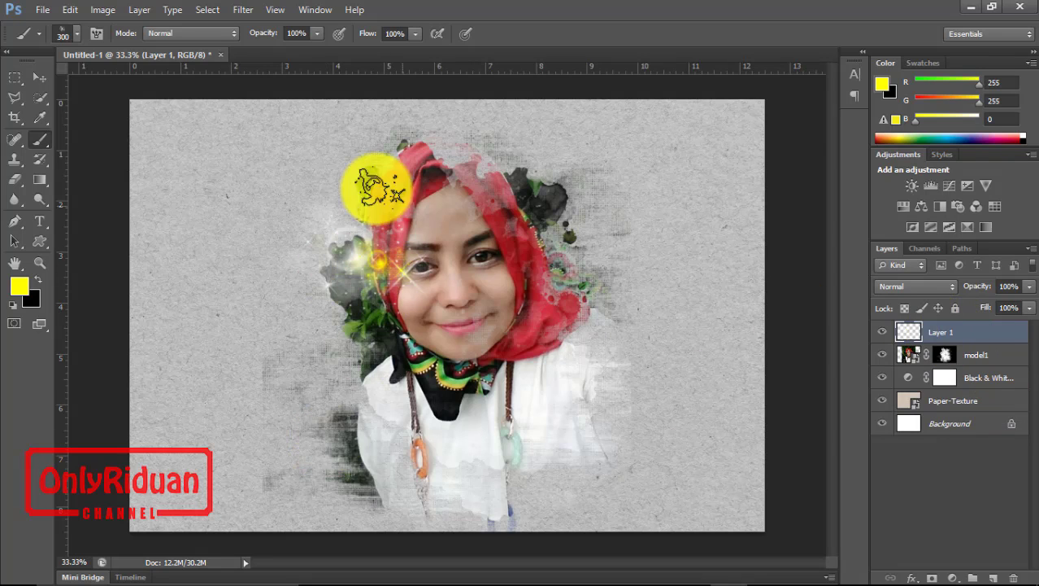
Load the 174 sparkle brush with white as foreground and enlarge it to 400 px
click(77, 34)
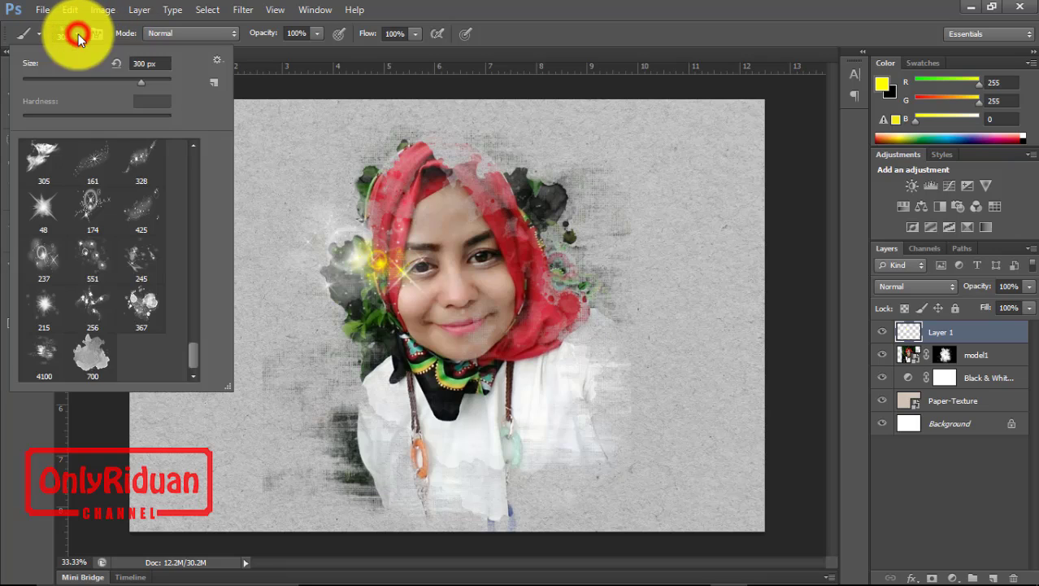
double_click(92, 204)
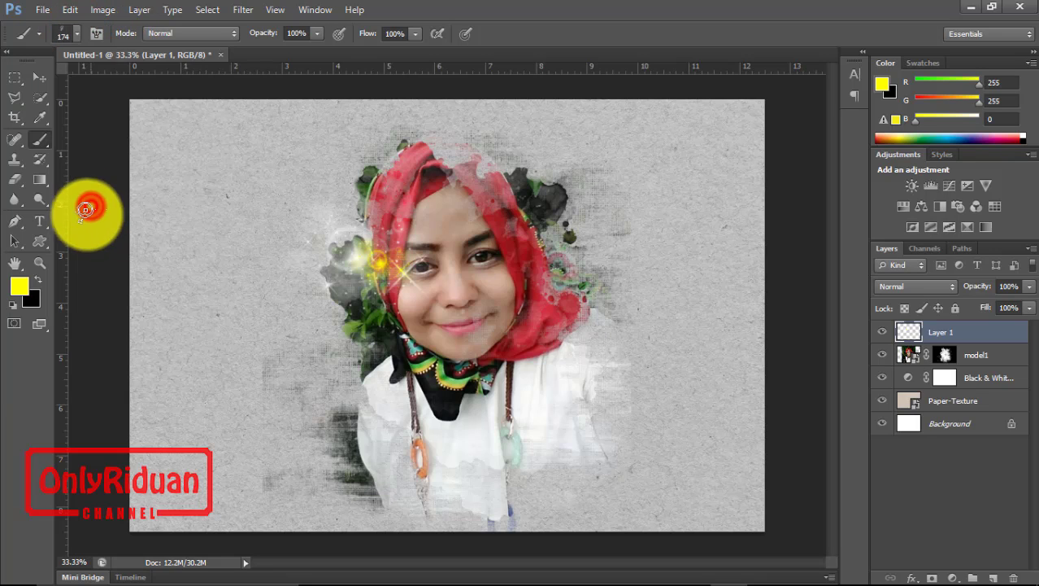
click(14, 305)
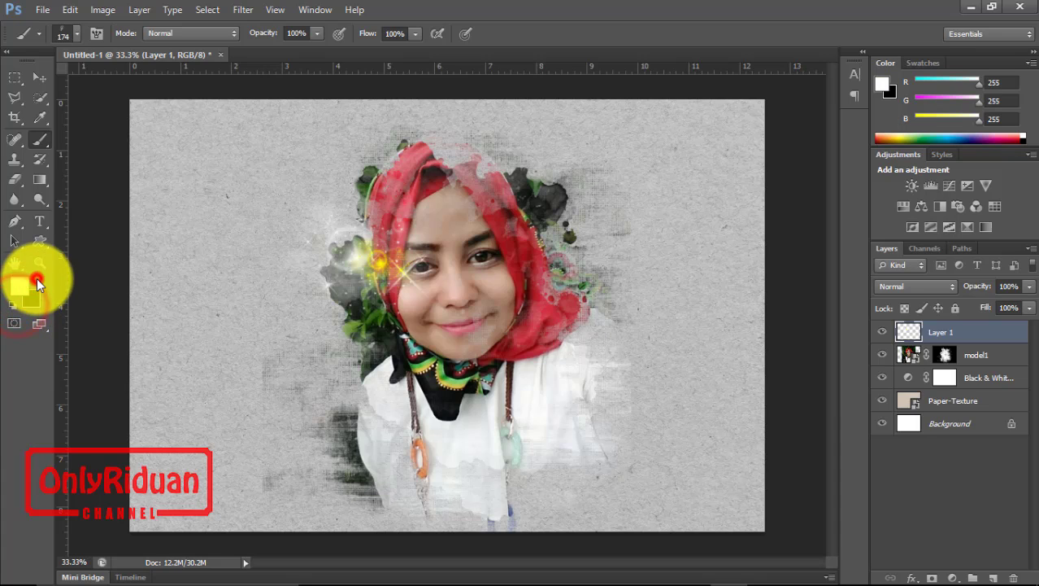
click(37, 279)
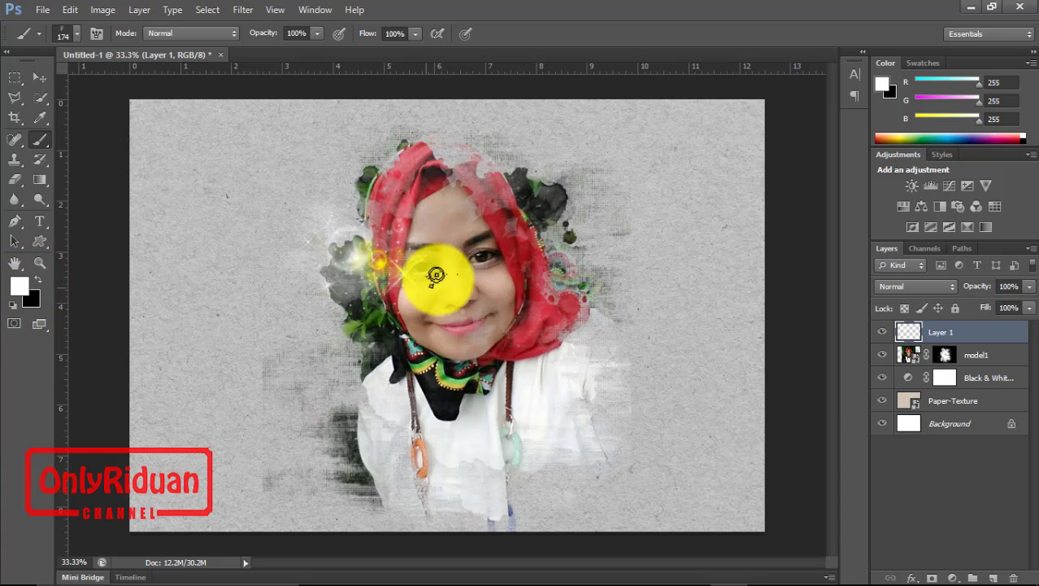
key(bracketright)
key(bracketright)
key(bracketright)
key(bracketright)
key(bracketright)
key(bracketright)
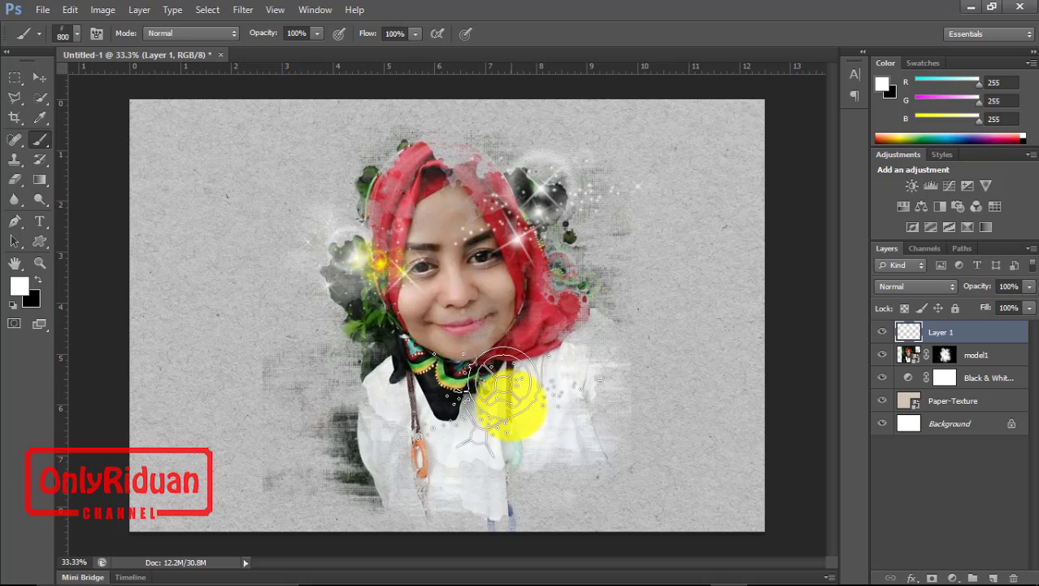
Switch to the 256 sparkle brush at 600 px, then select the Move tool
click(76, 33)
click(98, 303)
double_click(97, 304)
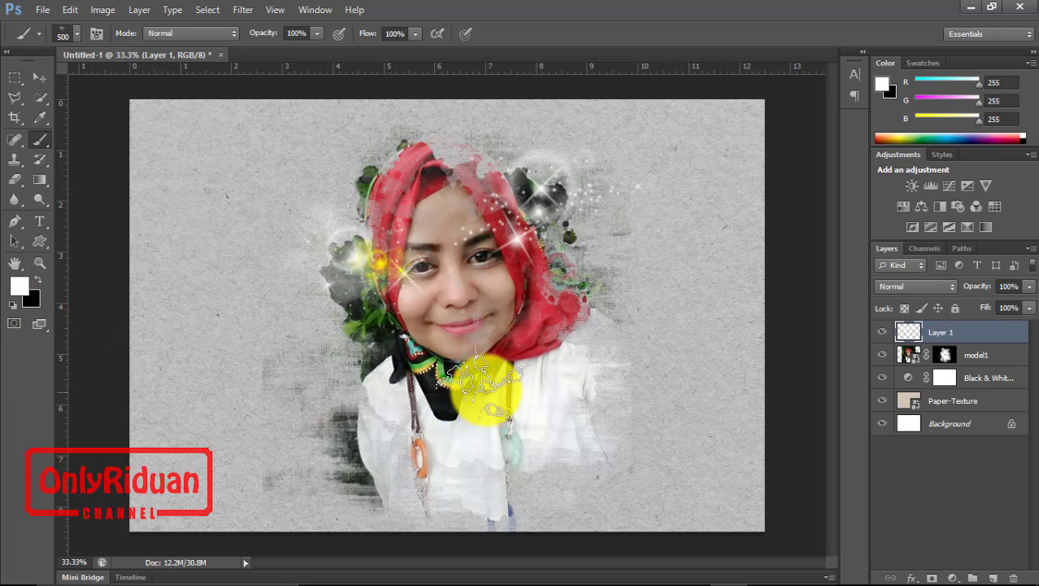
key(bracketright)
key(bracketright)
key(bracketright)
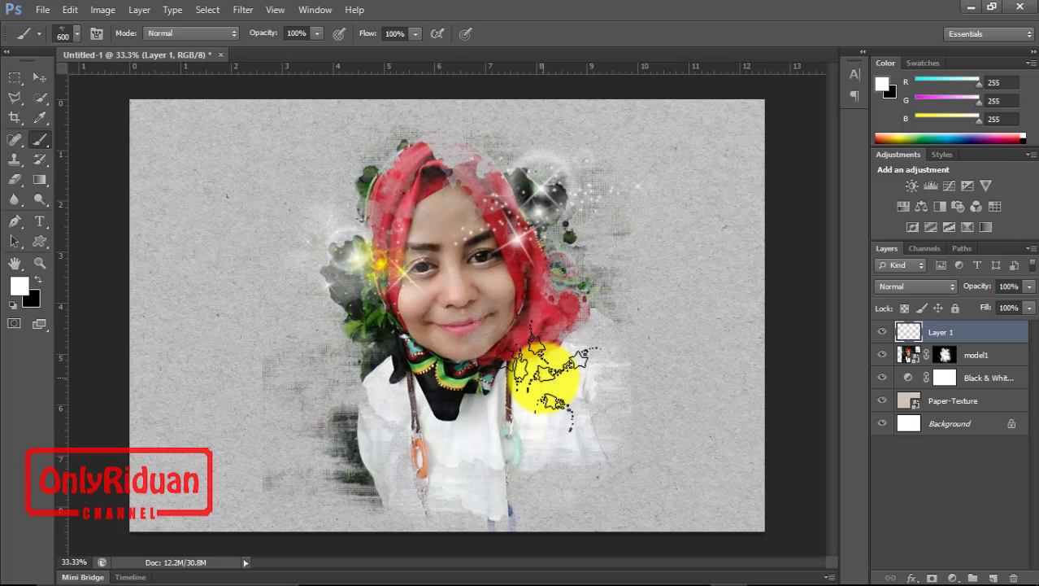
key(v)
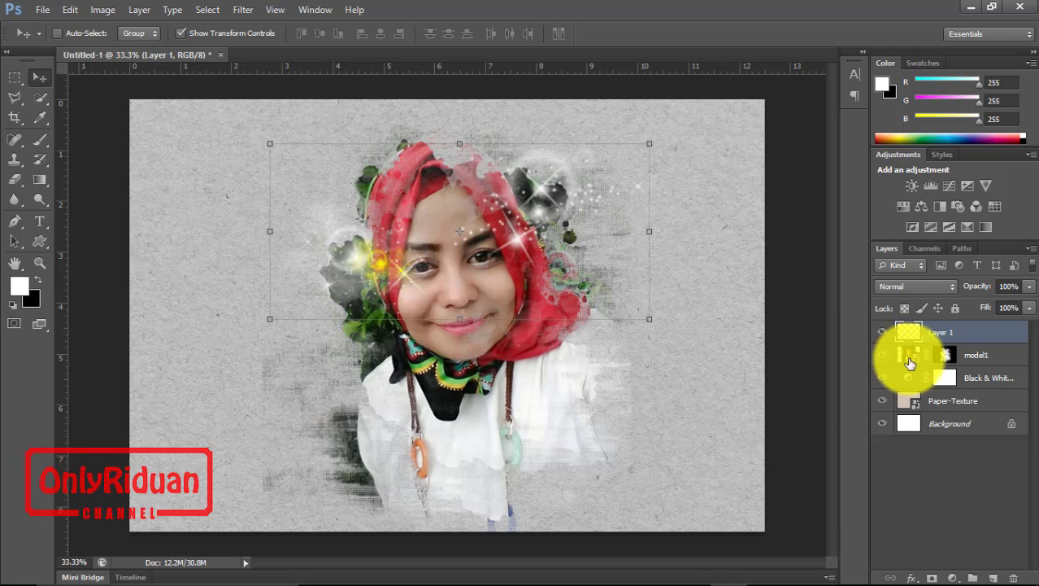
Open the model1 smart object and place the model2 photo inside it
click(909, 360)
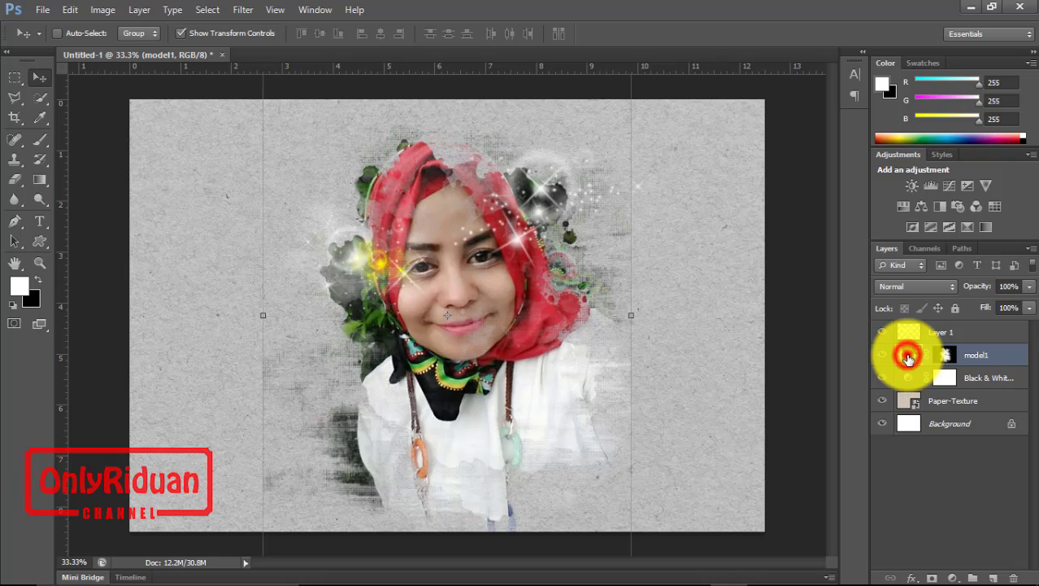
double_click(908, 356)
click(610, 265)
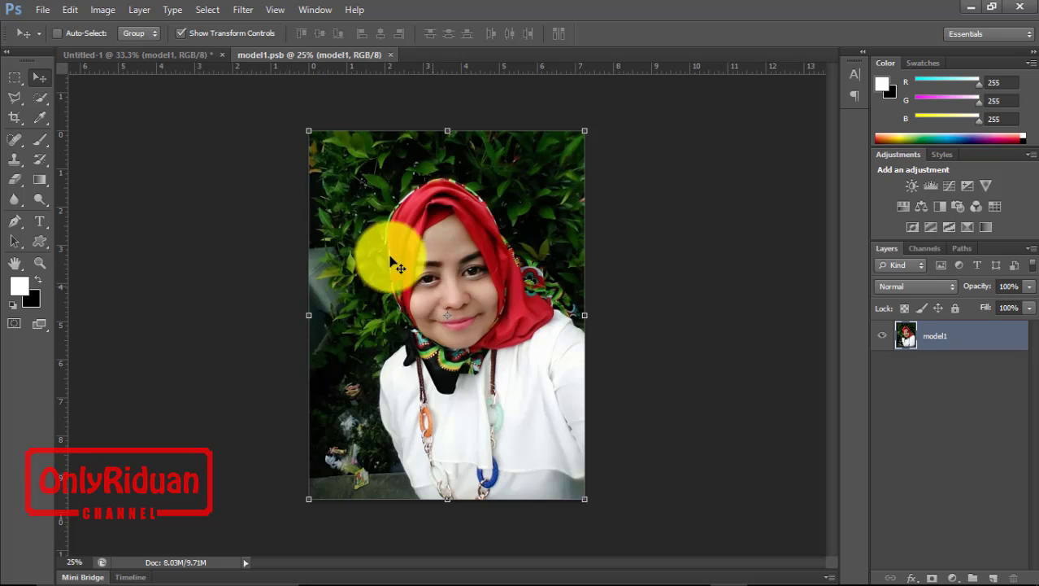
click(42, 10)
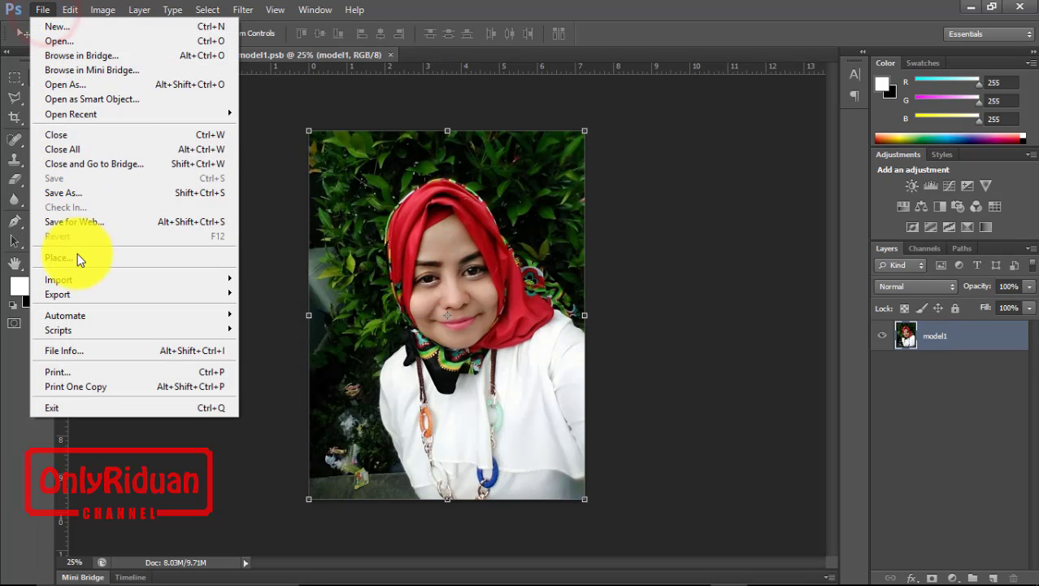
click(77, 257)
click(494, 232)
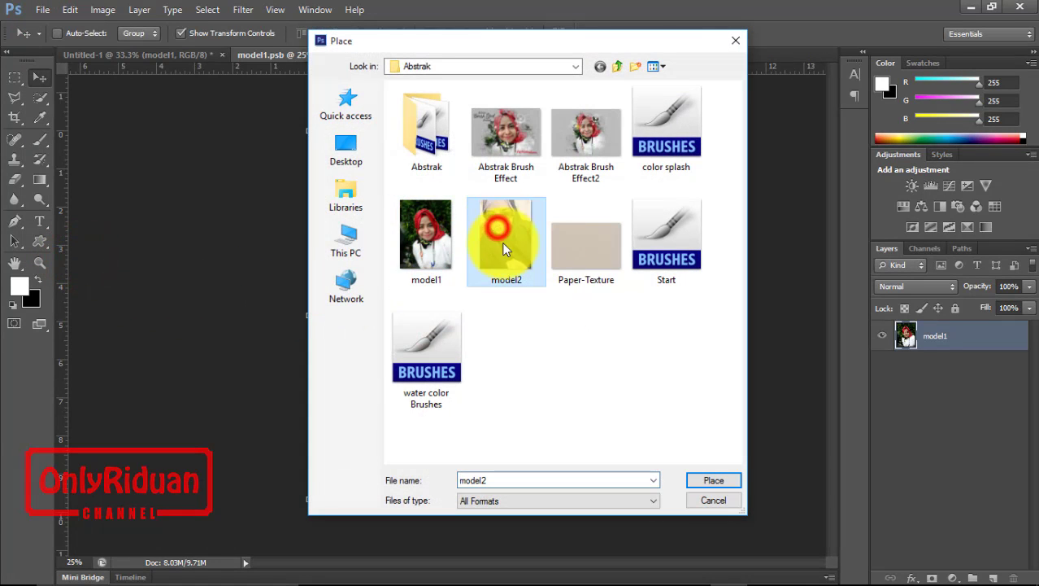
click(716, 480)
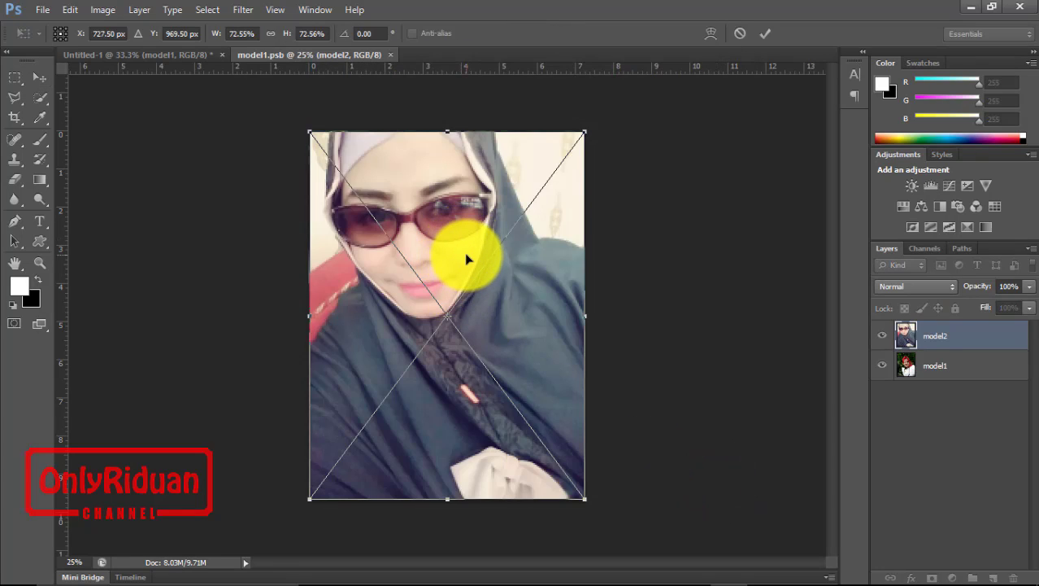
Nudge and commit model2, then close model1.psb, saving the changes
drag(466, 257, 464, 256)
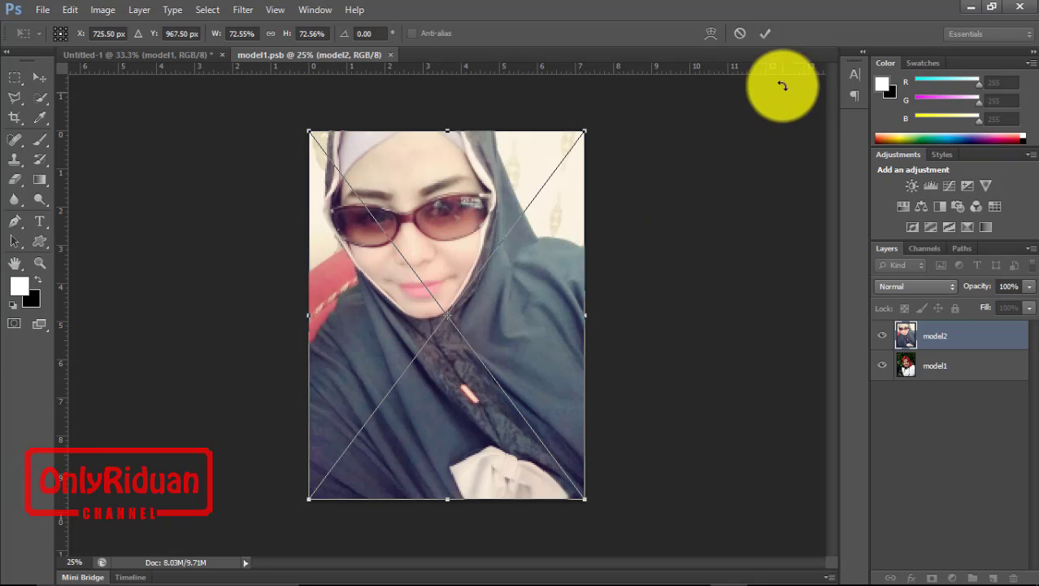
click(765, 34)
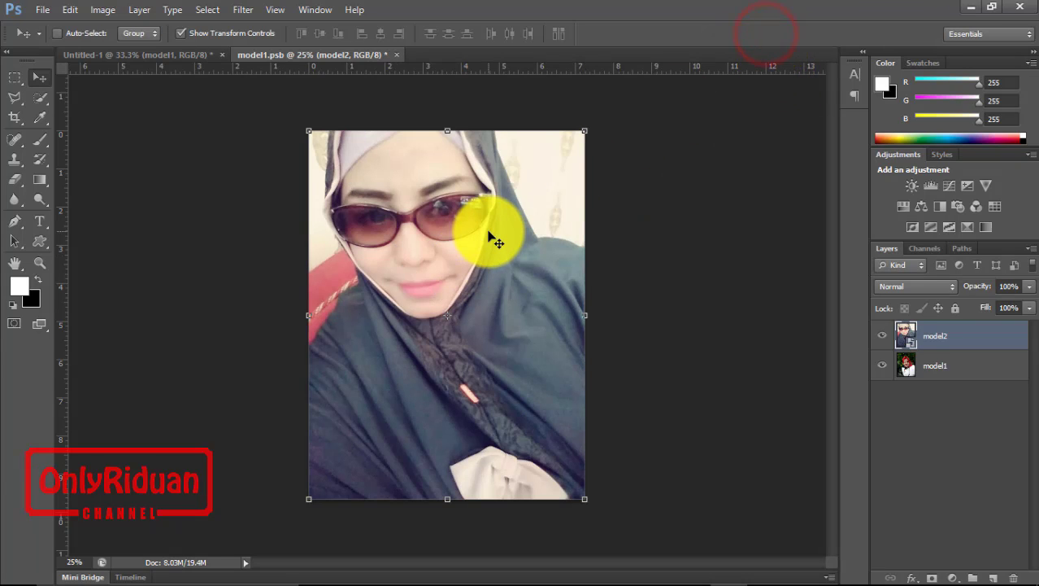
click(396, 54)
click(493, 235)
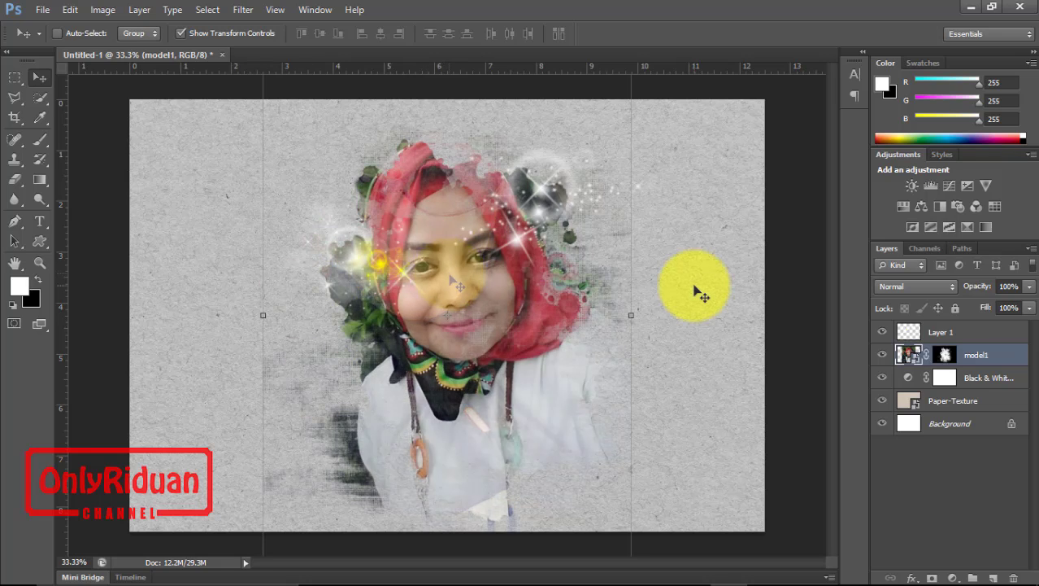
Turn off Show Transform Controls in the Move tool options bar
click(181, 34)
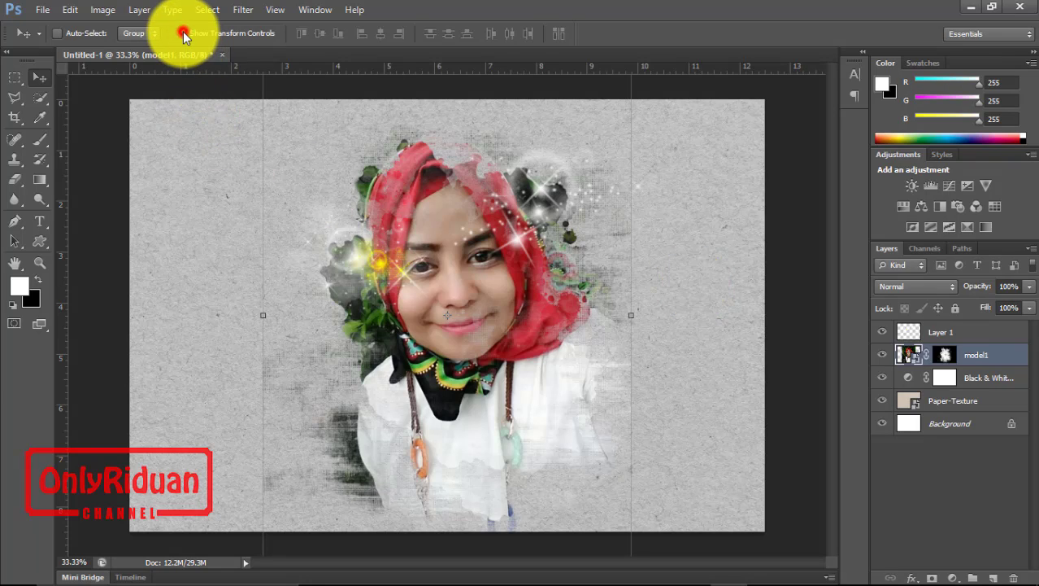